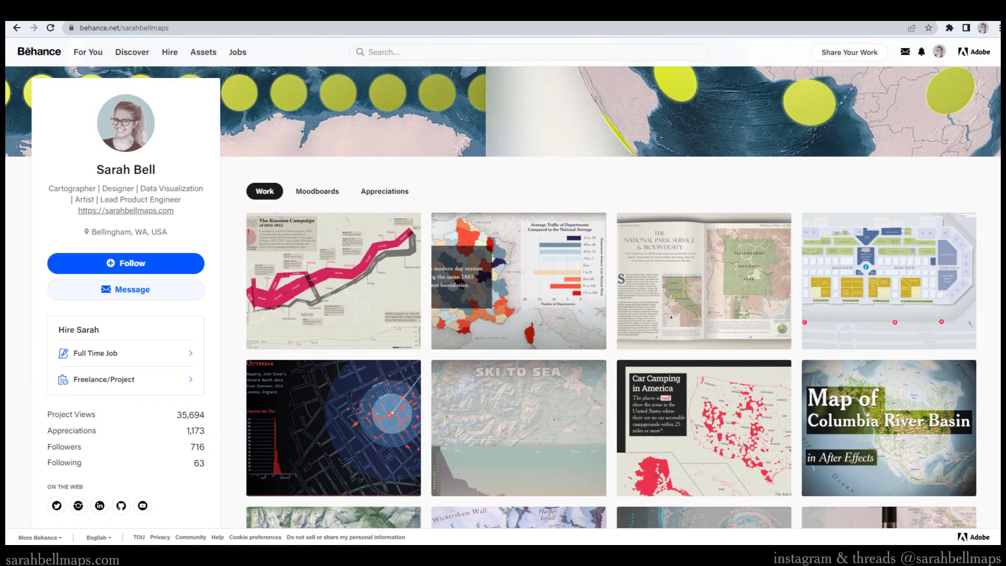
# Look through the map projects in the Behance portfolio
pyautogui.scroll(-3, 611, 315)
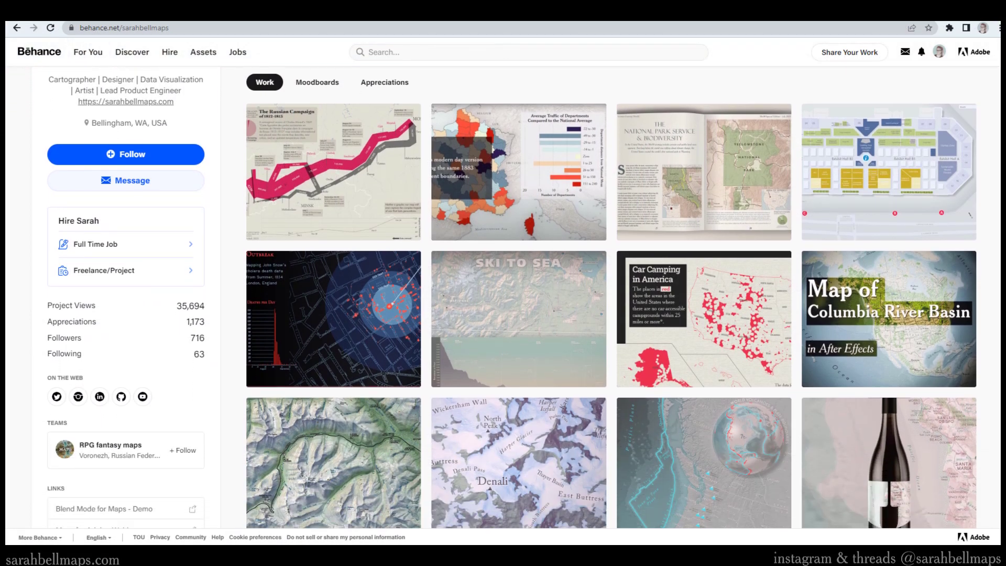
pyautogui.scroll(-3, 611, 315)
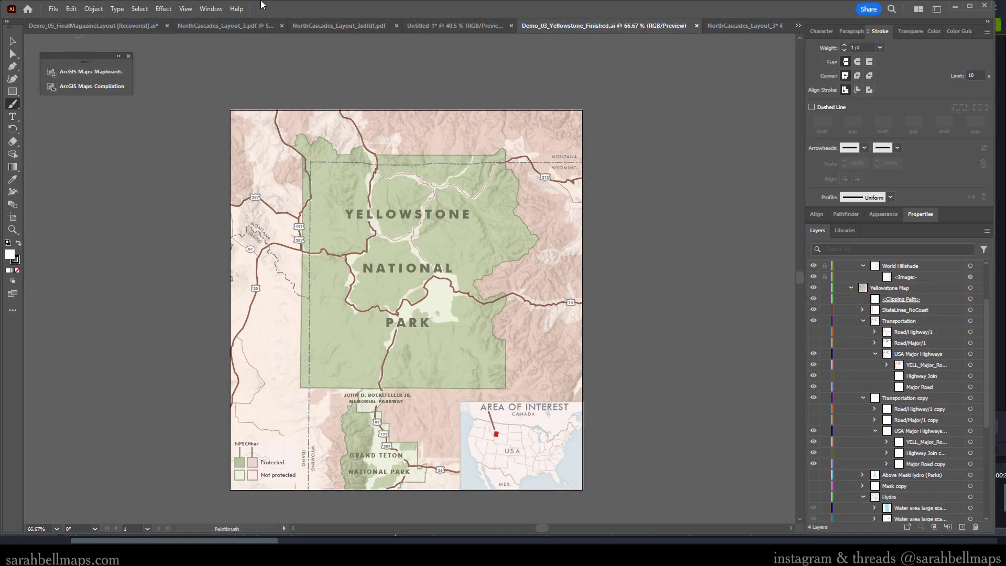
# Switch to Illustrator and view the open North Cascades layout and the final magazine layout documents
pyautogui.click(309, 24)
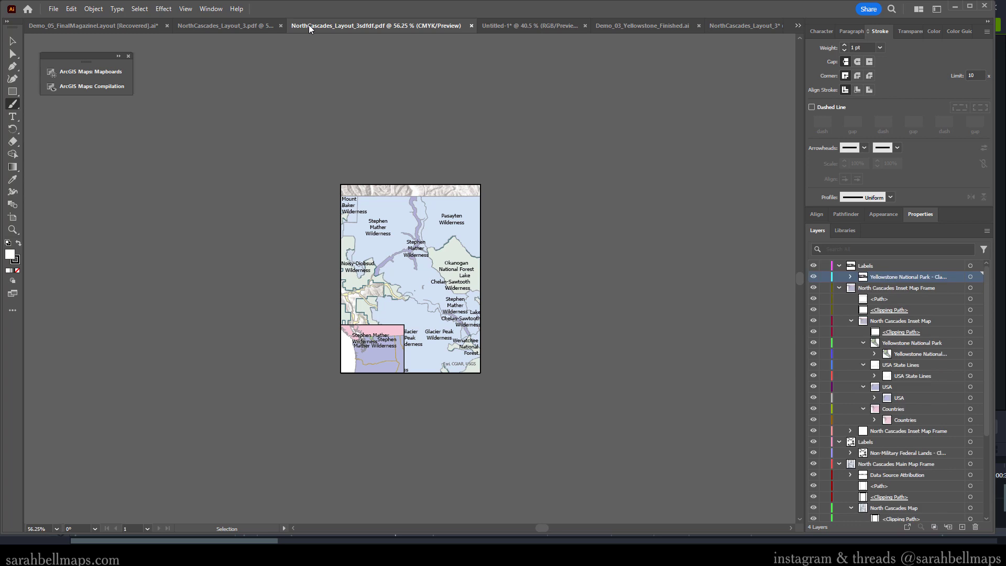
pyautogui.click(114, 25)
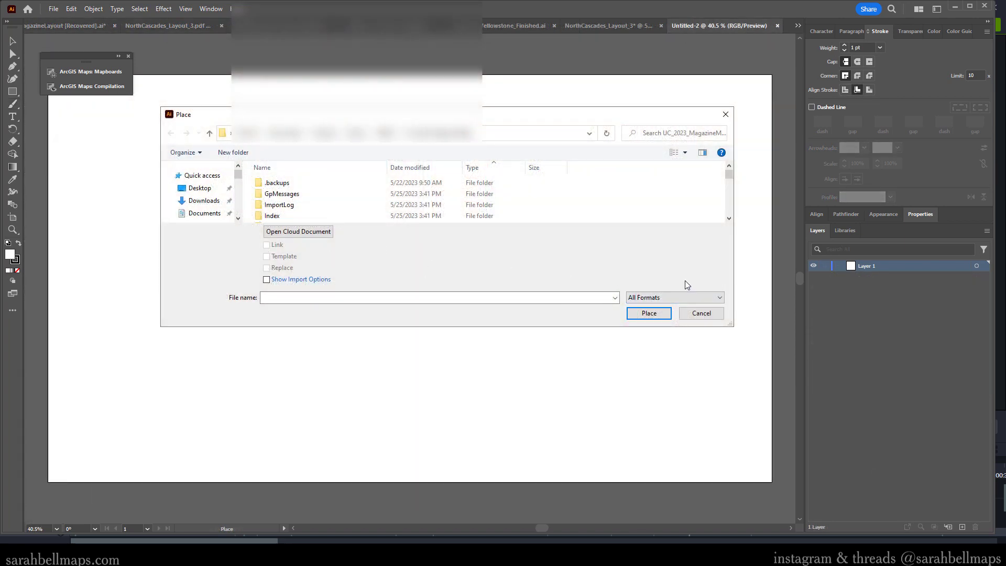
# Cancel placing a file, and update the modified linked map in the Untitled-2 document
pyautogui.click(722, 313)
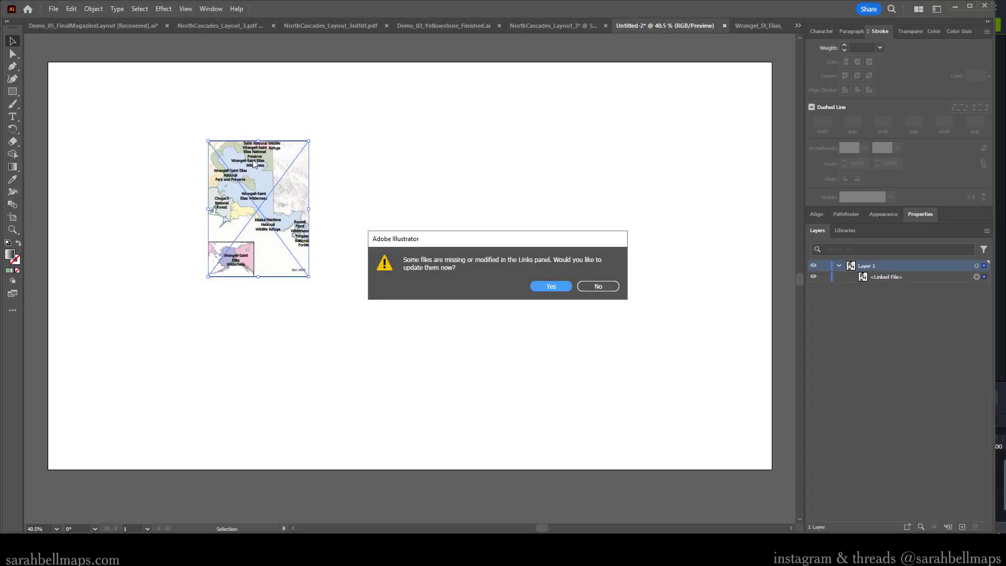
pyautogui.click(551, 287)
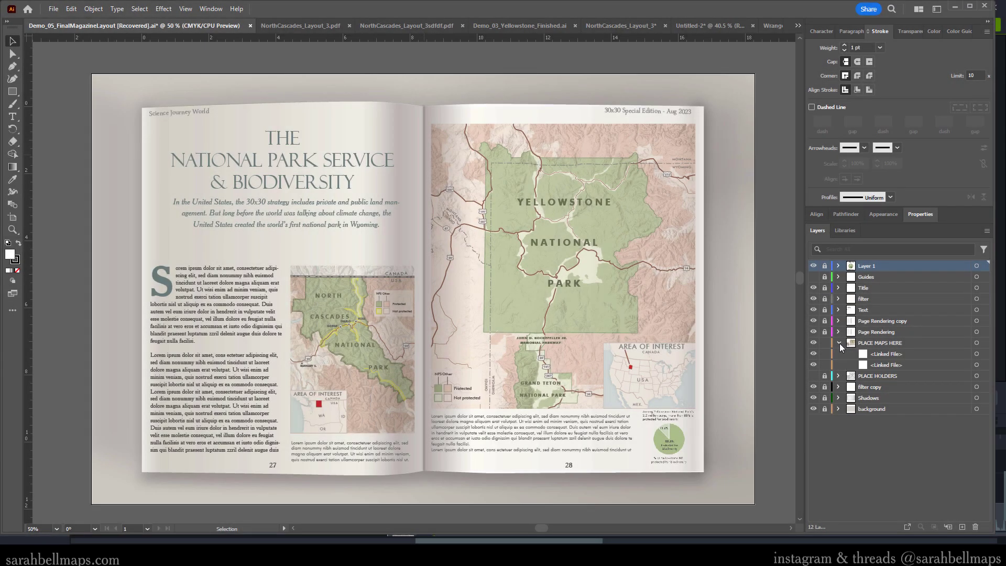
# Inspect the two linked map files inside the PLACE MAPS HERE layer of the magazine layout
pyautogui.click(917, 354)
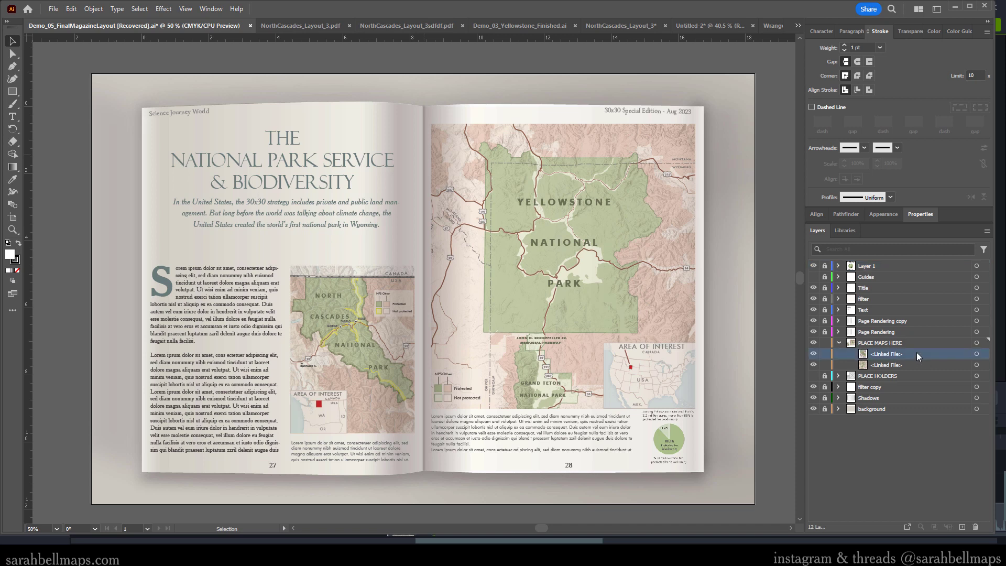
pyautogui.click(920, 366)
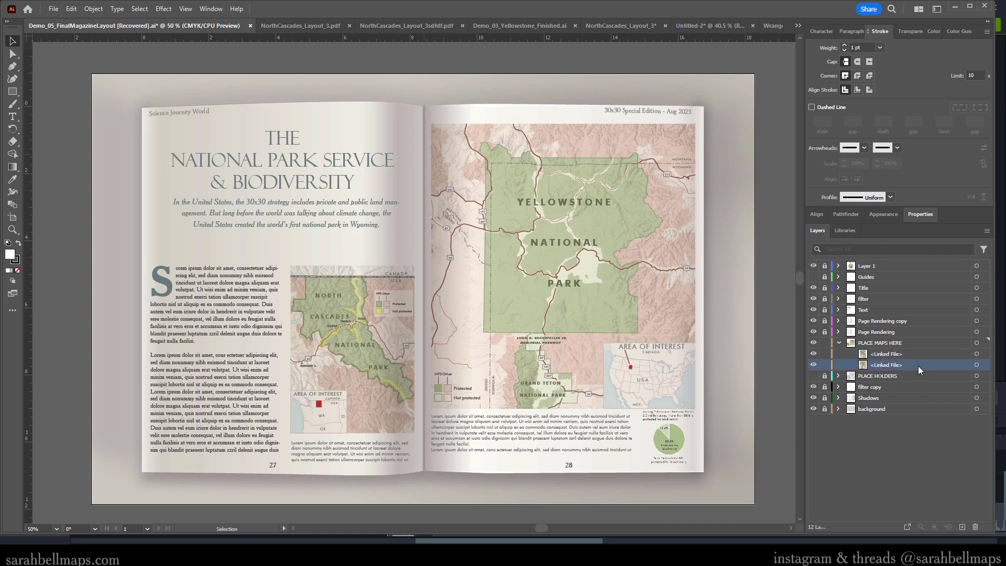
pyautogui.click(838, 343)
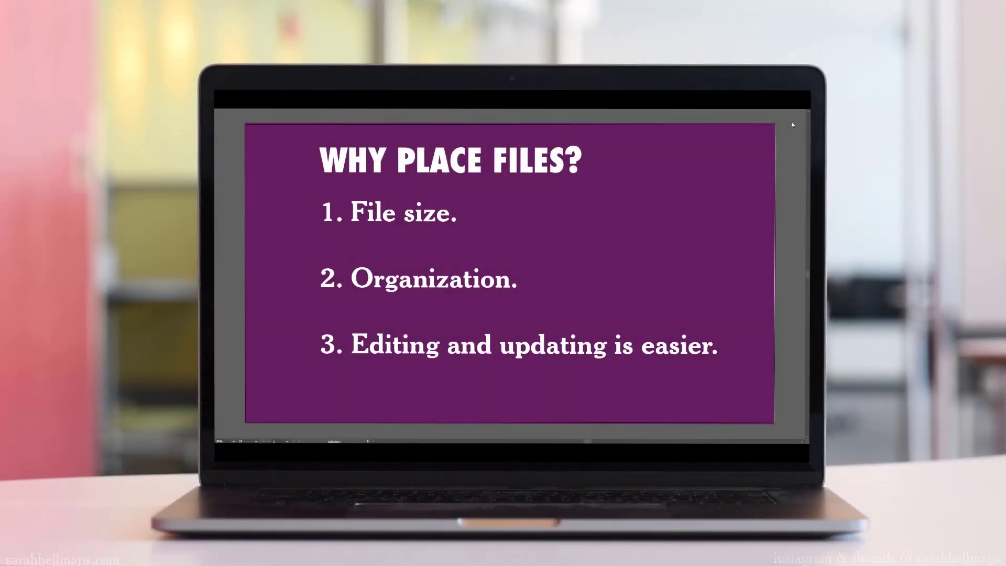
pyautogui.click(780, 282)
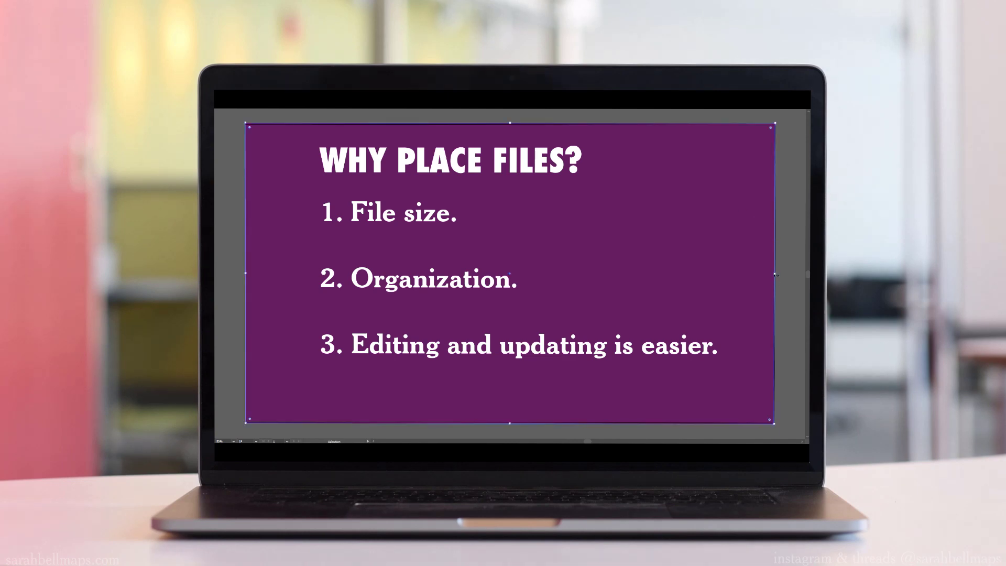
pyautogui.moveTo(776, 275); pyautogui.dragTo(780, 275)
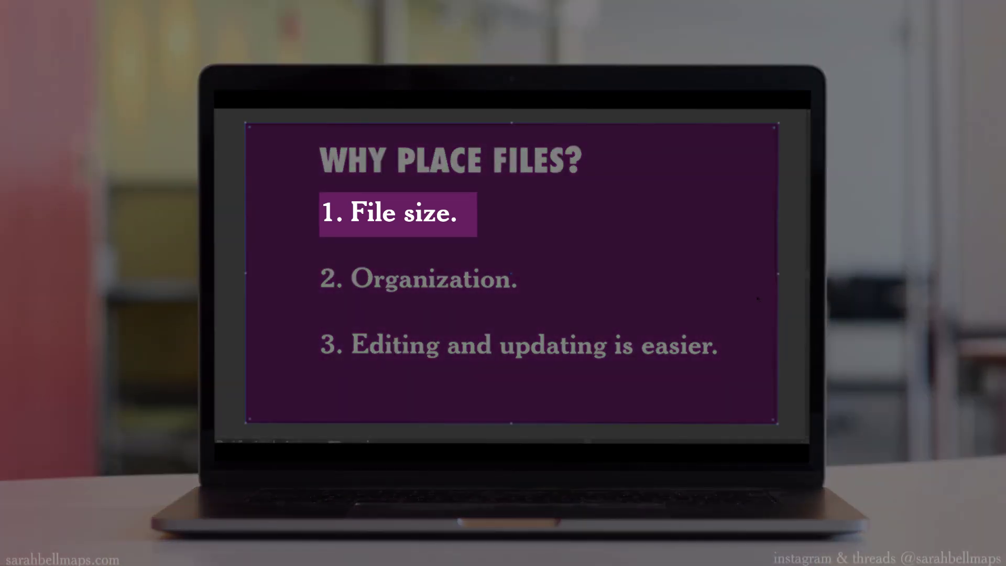
pyautogui.moveTo(512, 423); pyautogui.dragTo(511, 426)
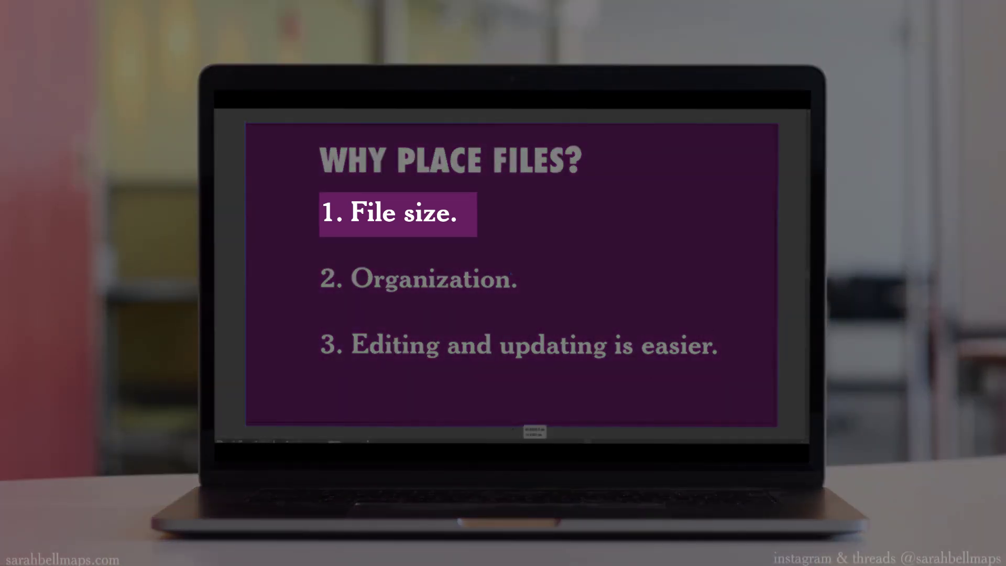
pyautogui.moveTo(247, 274); pyautogui.dragTo(241, 275)
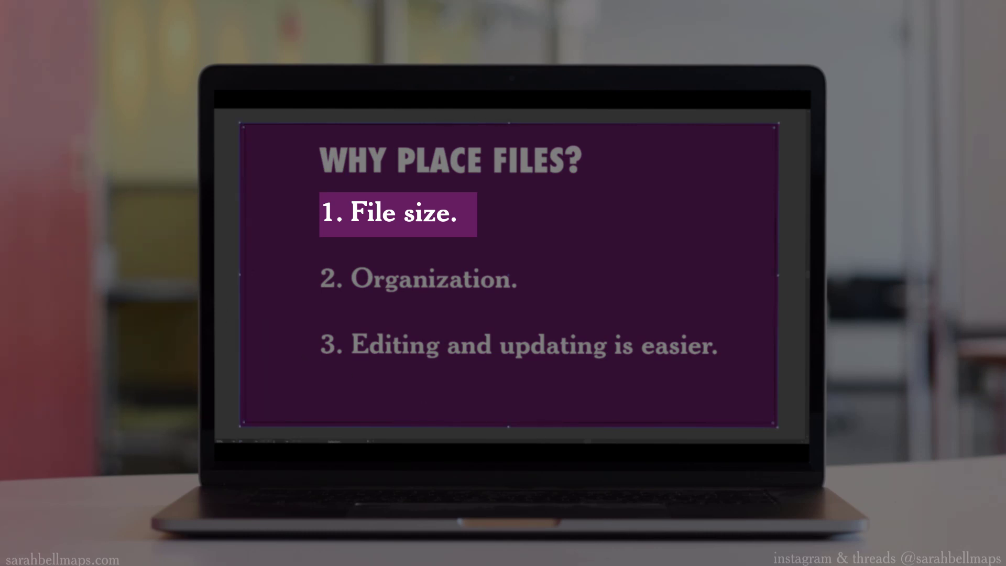
pyautogui.moveTo(509, 124); pyautogui.dragTo(530, 120)
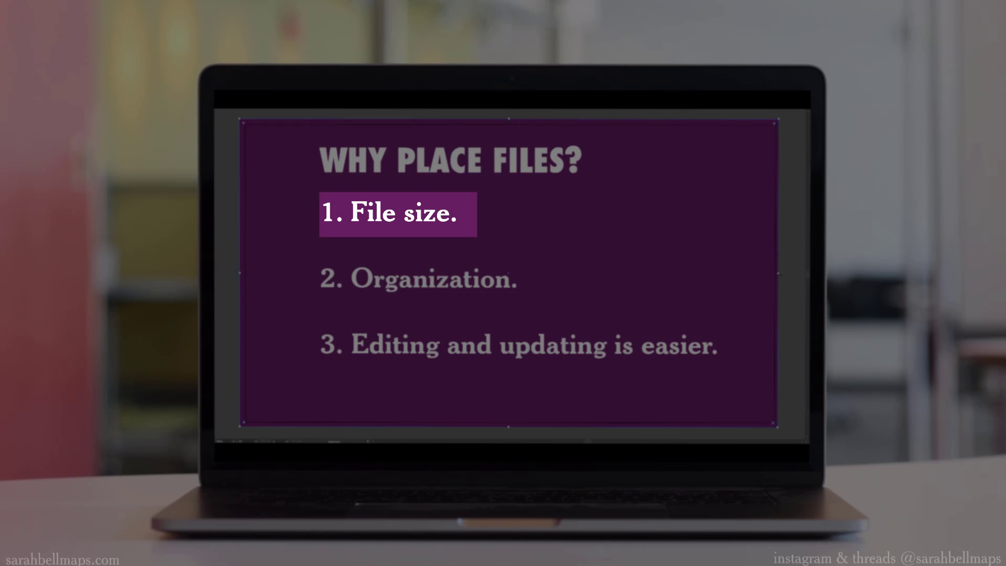
pyautogui.moveTo(779, 278); pyautogui.dragTo(785, 278)
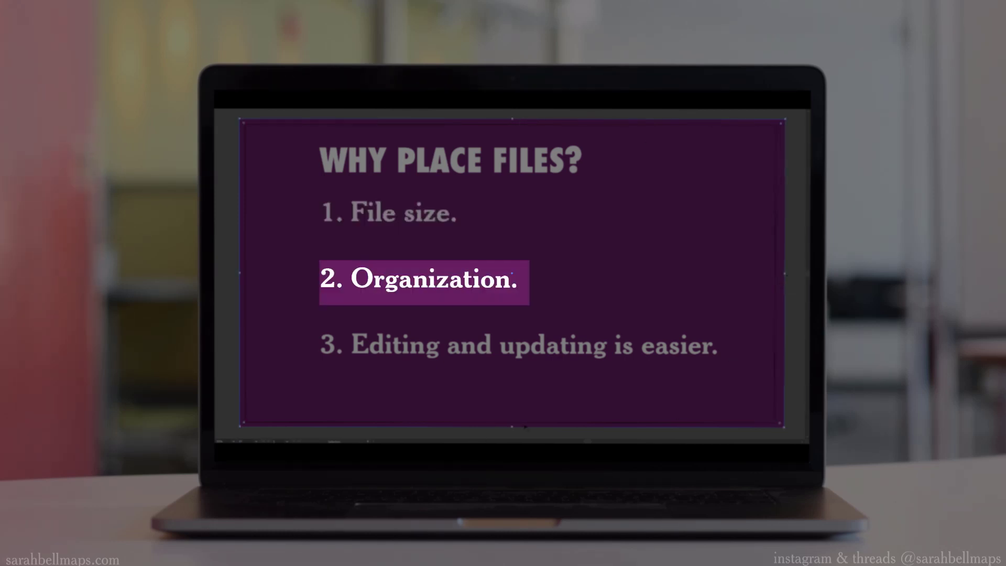
pyautogui.moveTo(526, 425); pyautogui.dragTo(526, 432)
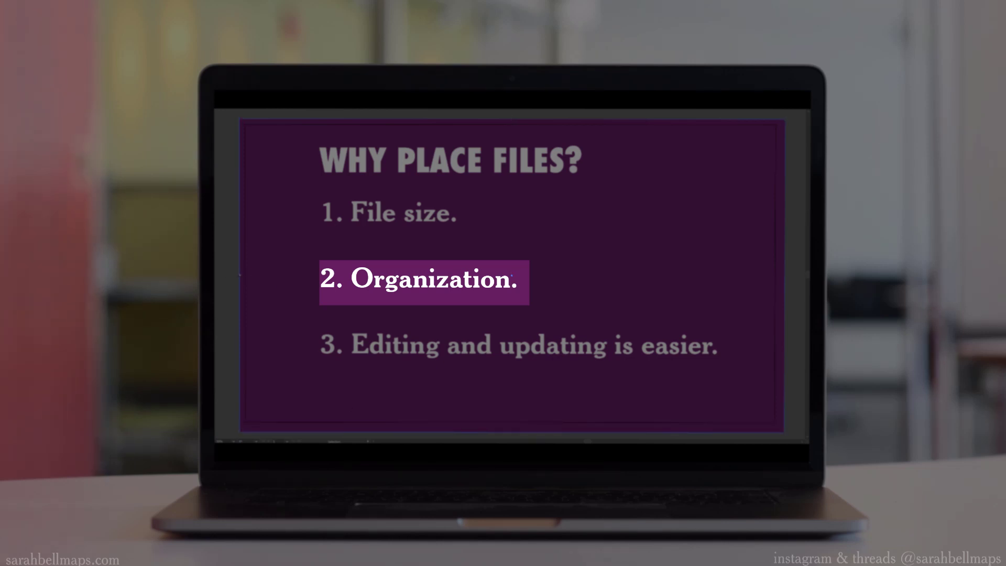
pyautogui.moveTo(241, 277); pyautogui.dragTo(236, 277)
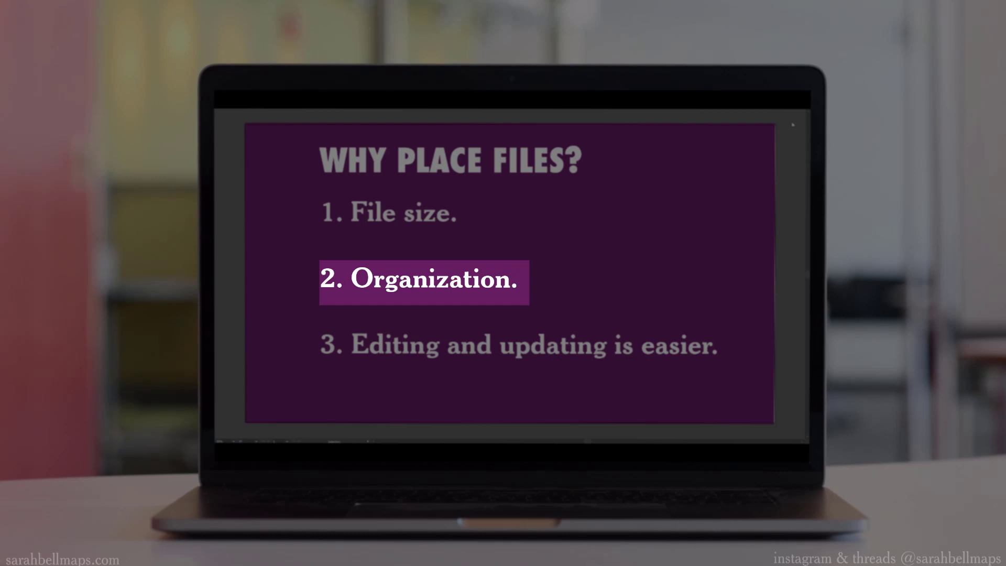
pyautogui.hotkey('ctrl', 'a')
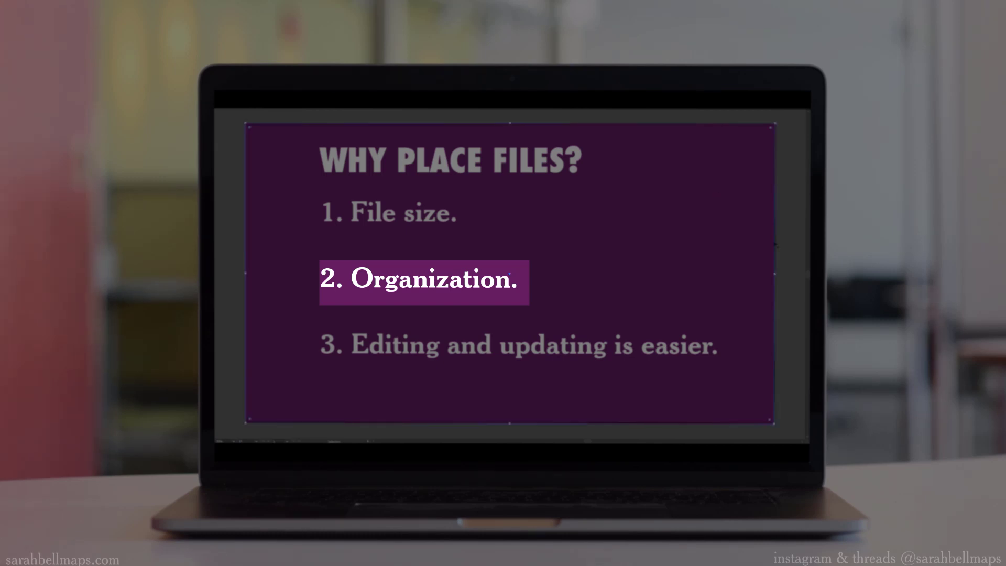
pyautogui.moveTo(776, 274); pyautogui.dragTo(778, 274)
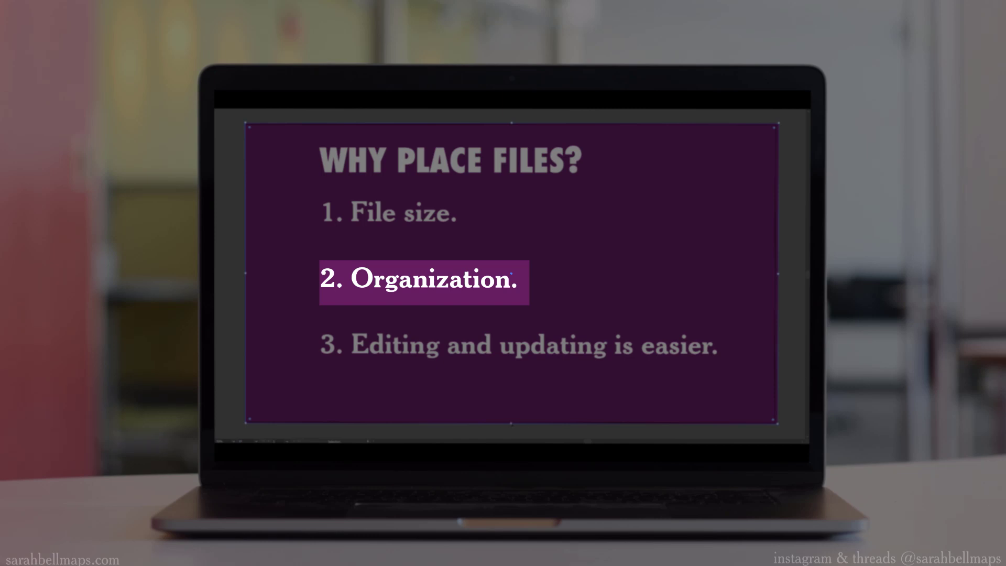
pyautogui.moveTo(512, 423); pyautogui.dragTo(512, 427)
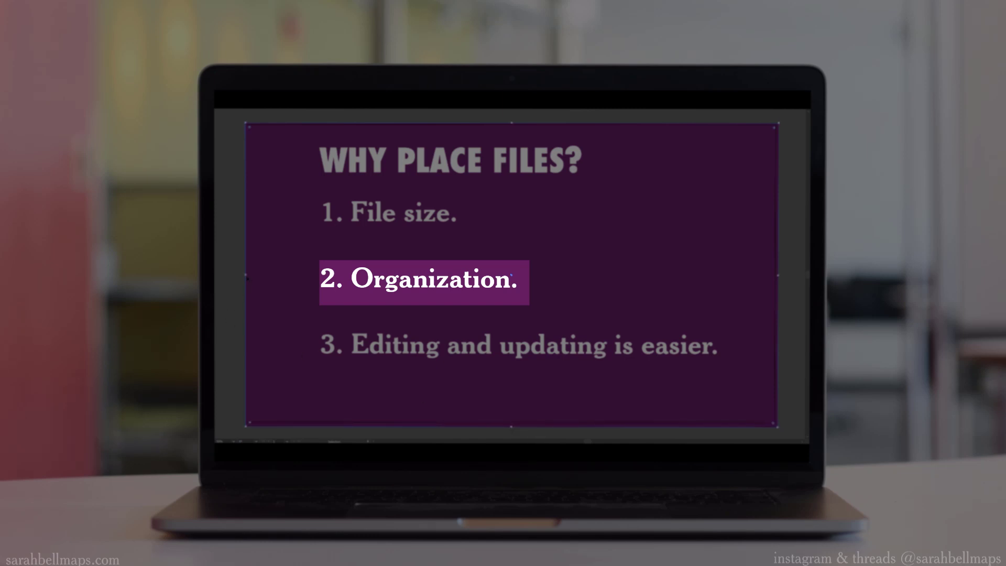
pyautogui.moveTo(245, 275); pyautogui.dragTo(240, 275)
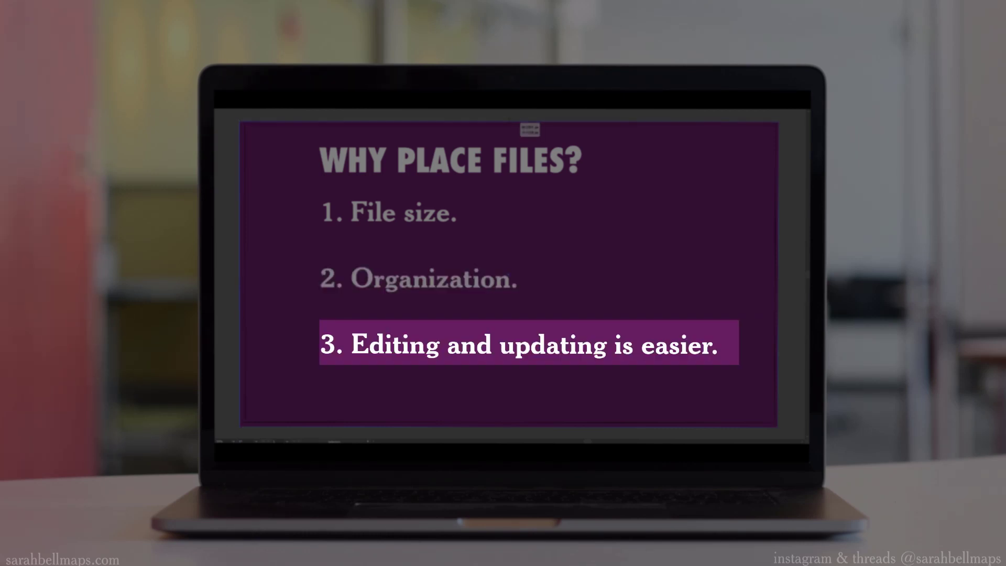
pyautogui.moveTo(509, 121); pyautogui.dragTo(509, 119)
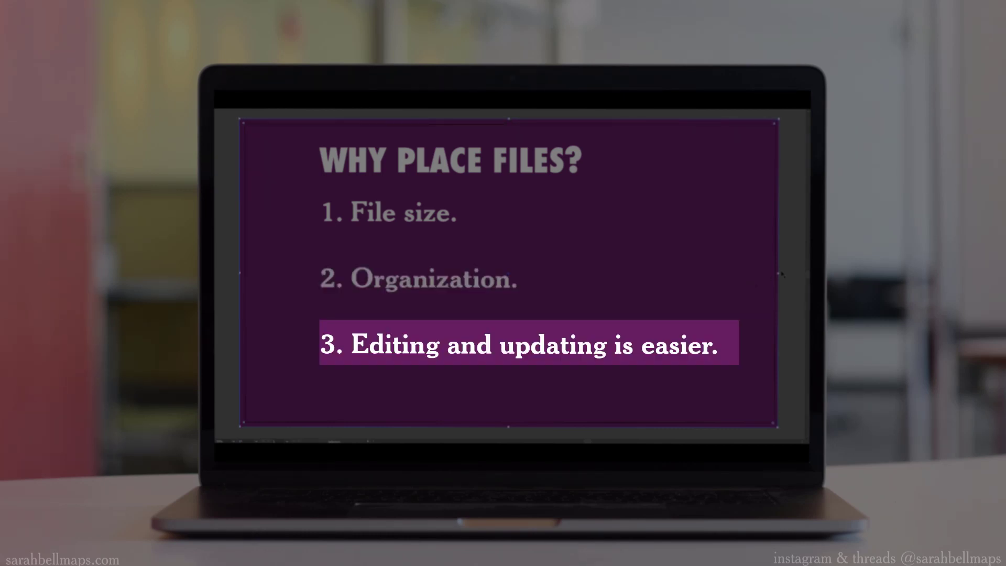
pyautogui.moveTo(778, 273); pyautogui.dragTo(784, 273)
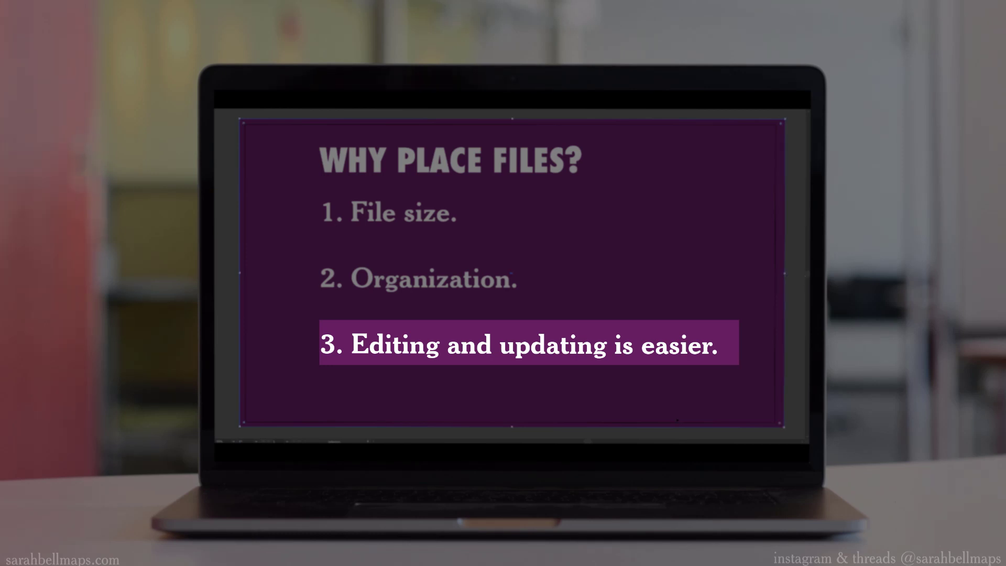
pyautogui.moveTo(519, 428); pyautogui.dragTo(518, 433)
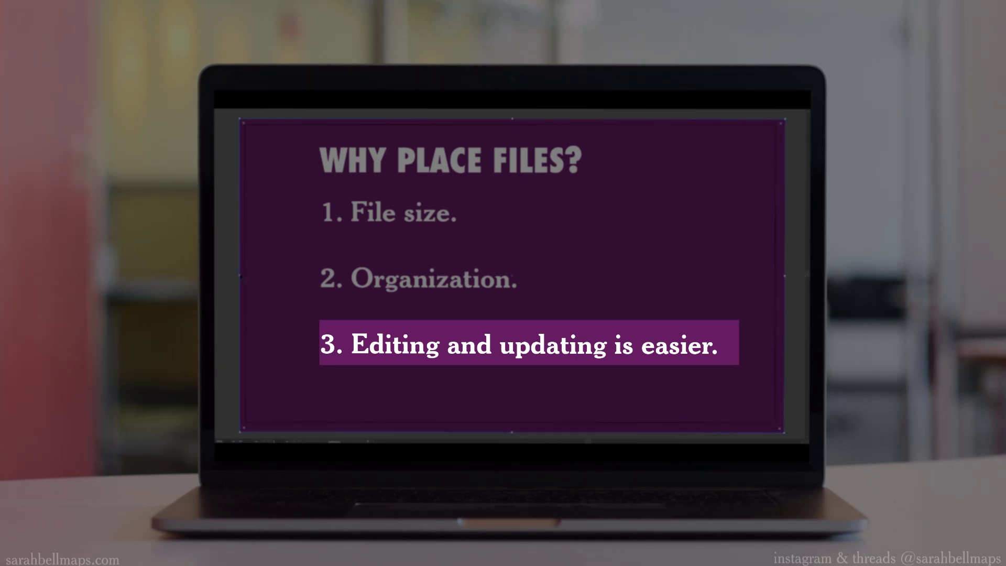
pyautogui.moveTo(240, 276); pyautogui.dragTo(236, 276)
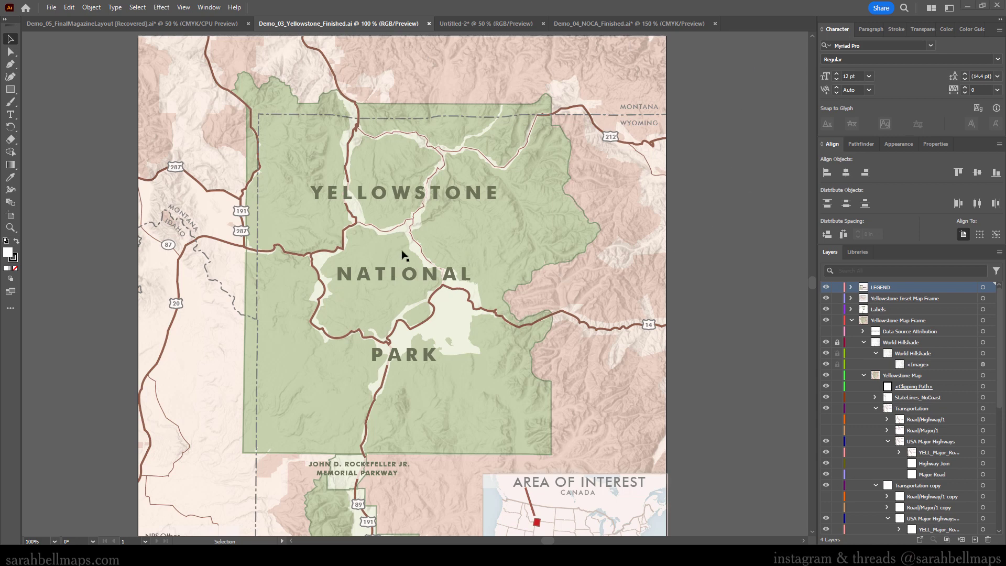
# Examine the sublayers of North Cascades Main Map Frame in Demo_04_NOCA_Finished.ai, and return to the finished Yellowstone map
pyautogui.click(577, 23)
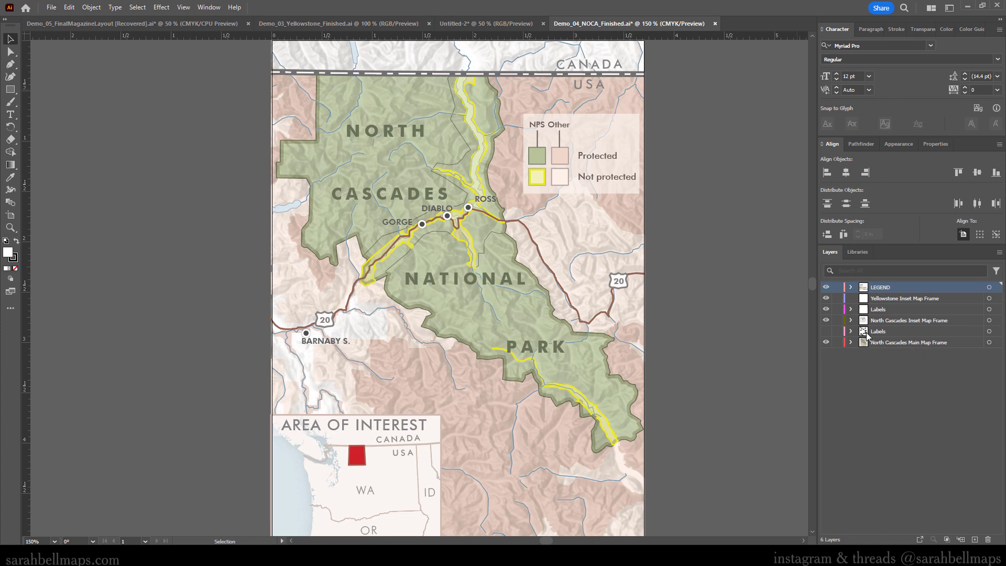
pyautogui.click(852, 343)
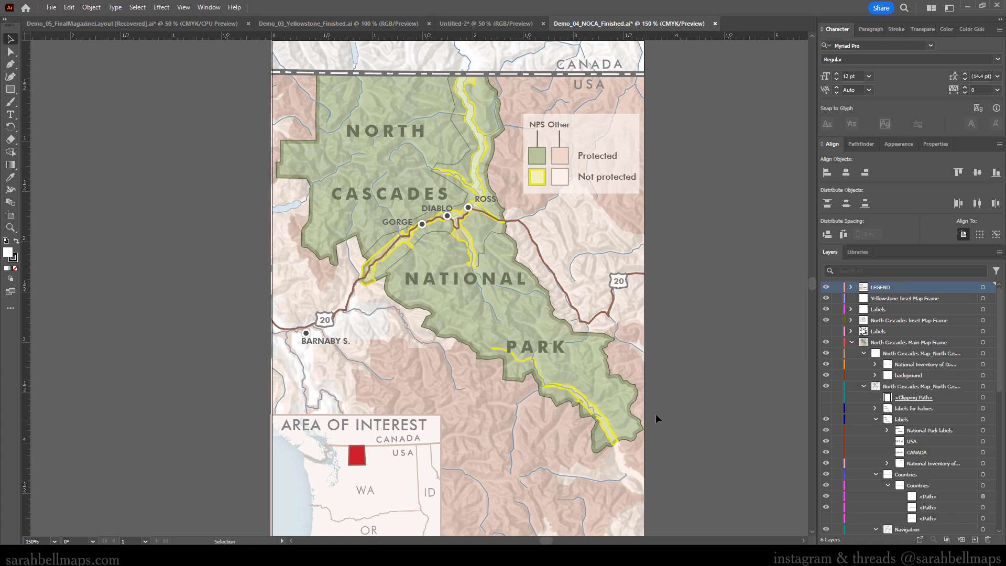
pyautogui.click(851, 343)
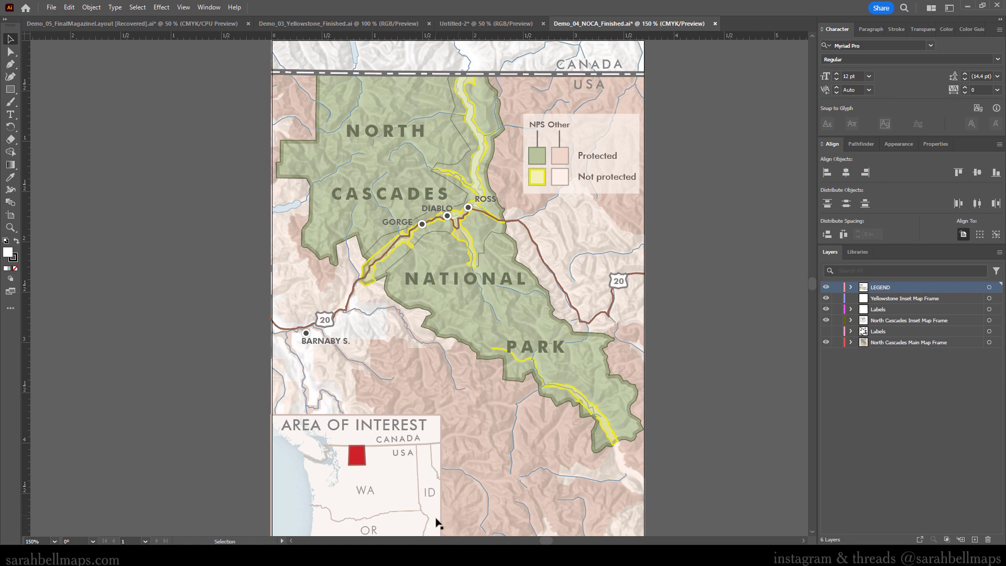
pyautogui.click(295, 24)
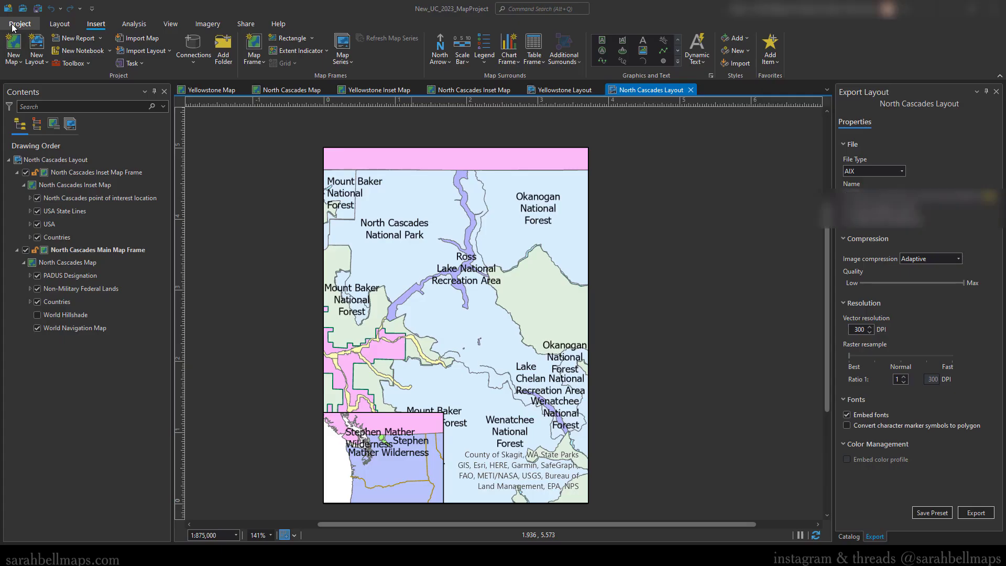
# Switch to ArcGIS Pro and review the Yellowstone and North Cascades maps, the Yellowstone layout and the export file type options
pyautogui.click(209, 91)
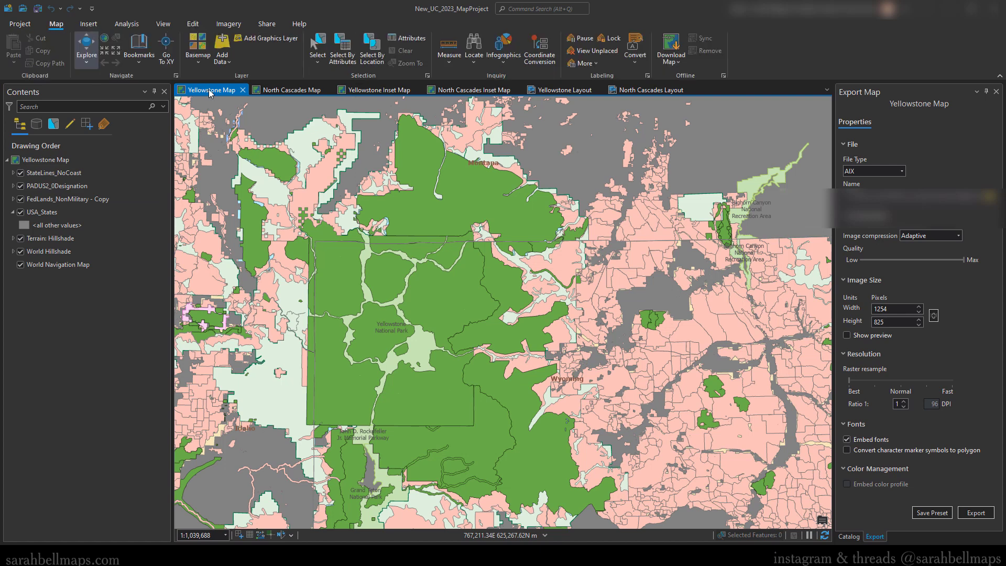
pyautogui.click(291, 90)
pyautogui.click(379, 90)
pyautogui.click(556, 90)
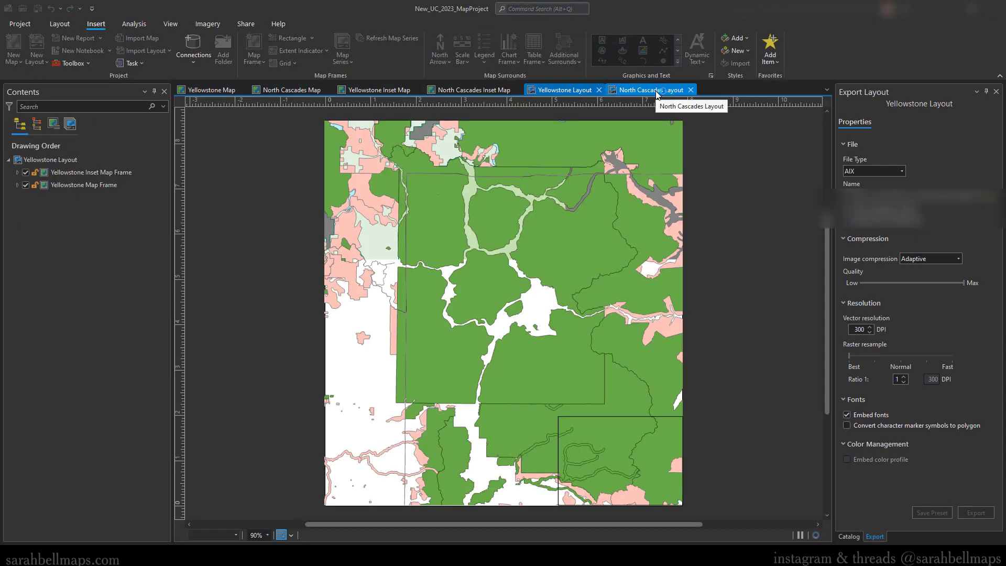
pyautogui.click(902, 171)
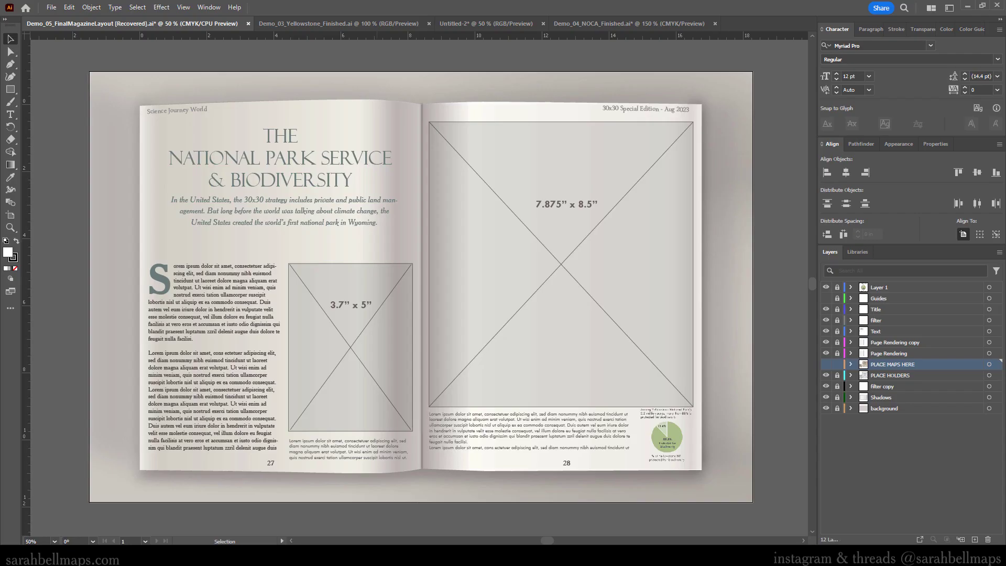
# Switch to Illustrator and open the ArcGIS Maps for Adobe Creative Cloud extension over the magazine layout
pyautogui.click(211, 9)
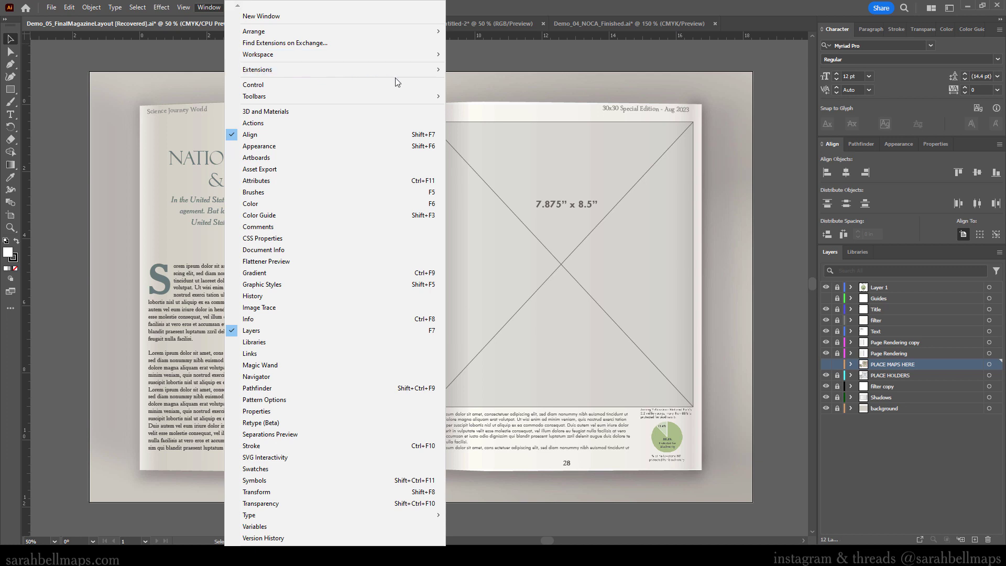
pyautogui.moveTo(440, 70)
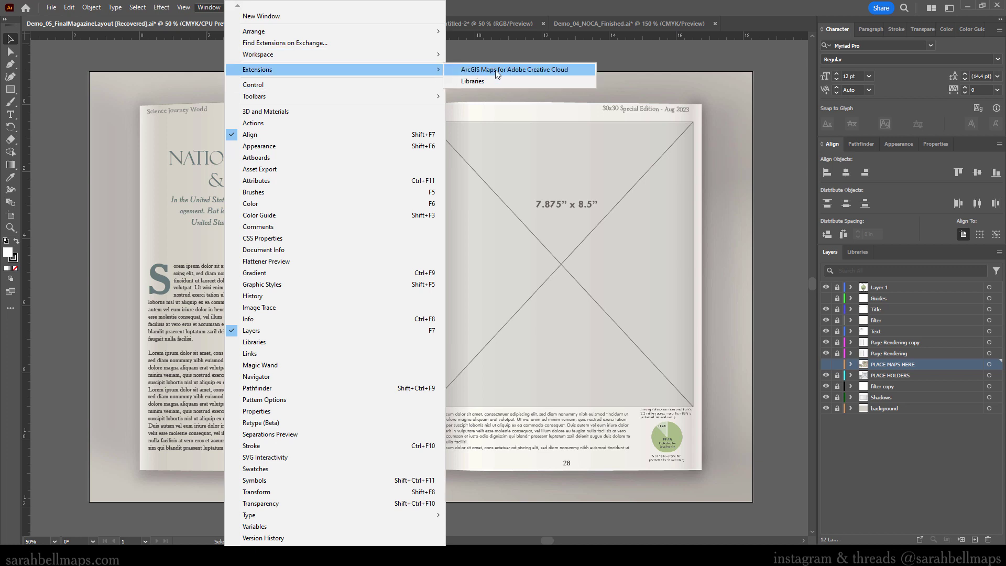
pyautogui.click(580, 70)
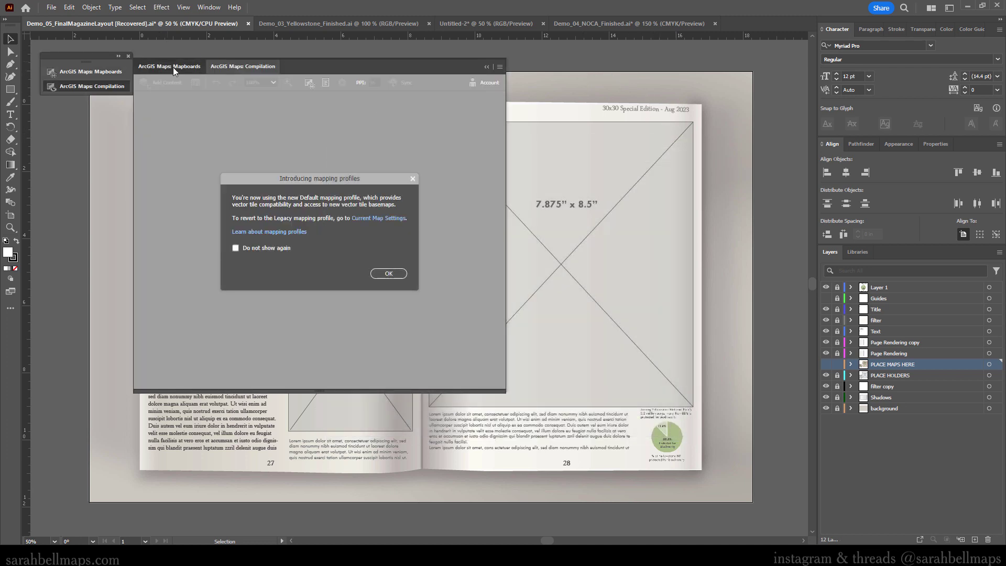
# Collapse the ArcGIS Maps panel, review the finished Yellowstone and North Cascades maps, and return to the magazine layout
pyautogui.click(173, 68)
pyautogui.click(486, 67)
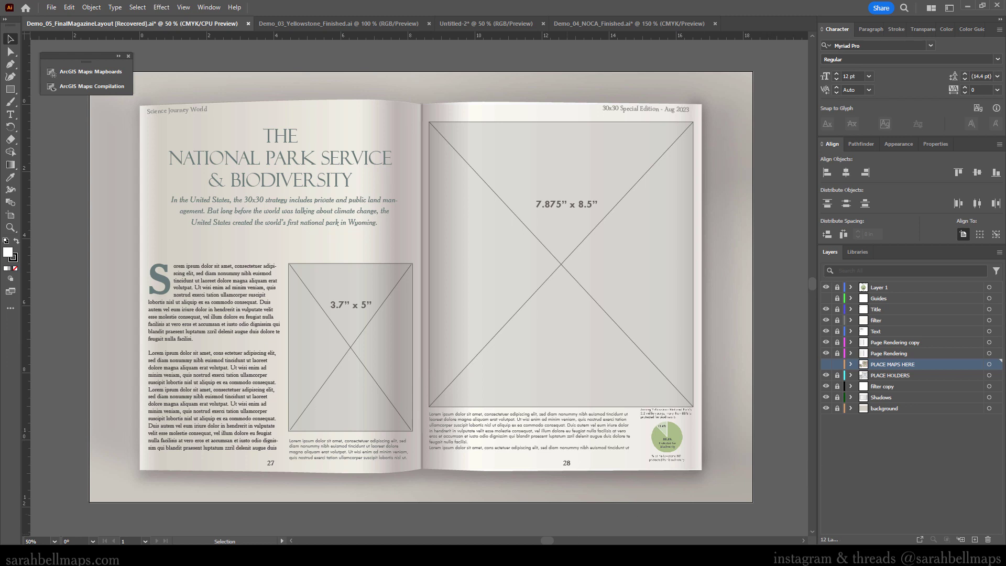
pyautogui.click(349, 24)
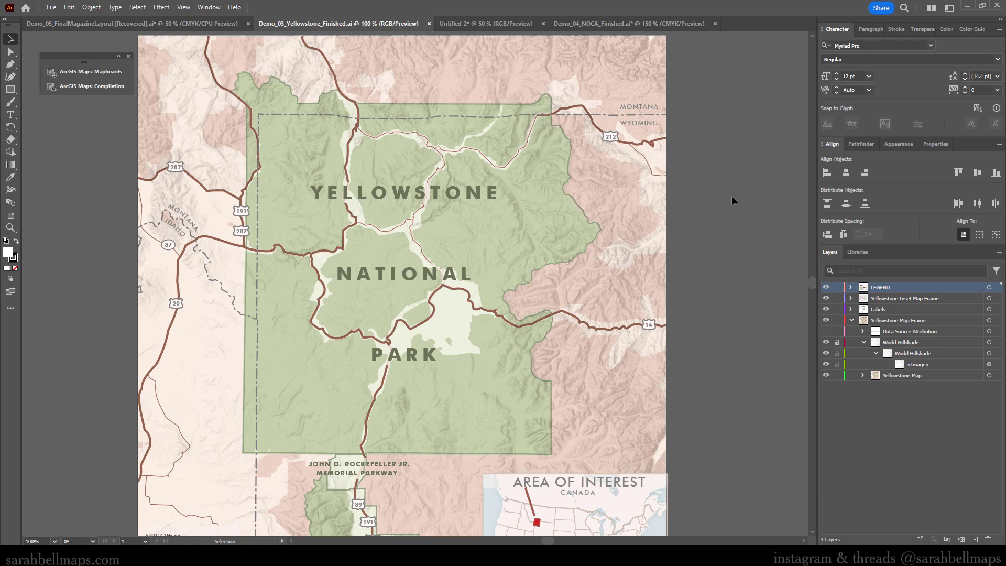
pyautogui.click(671, 24)
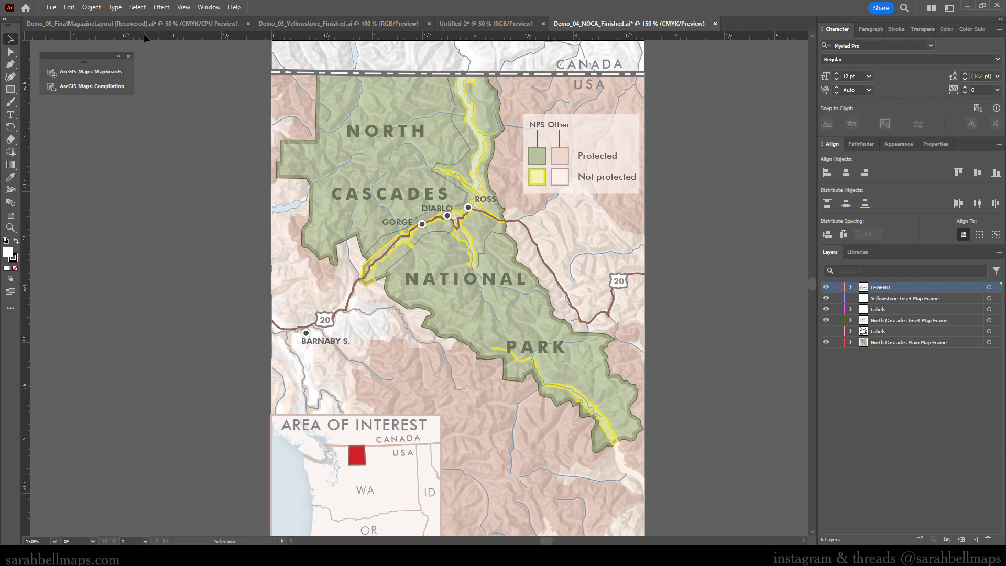
pyautogui.click(130, 23)
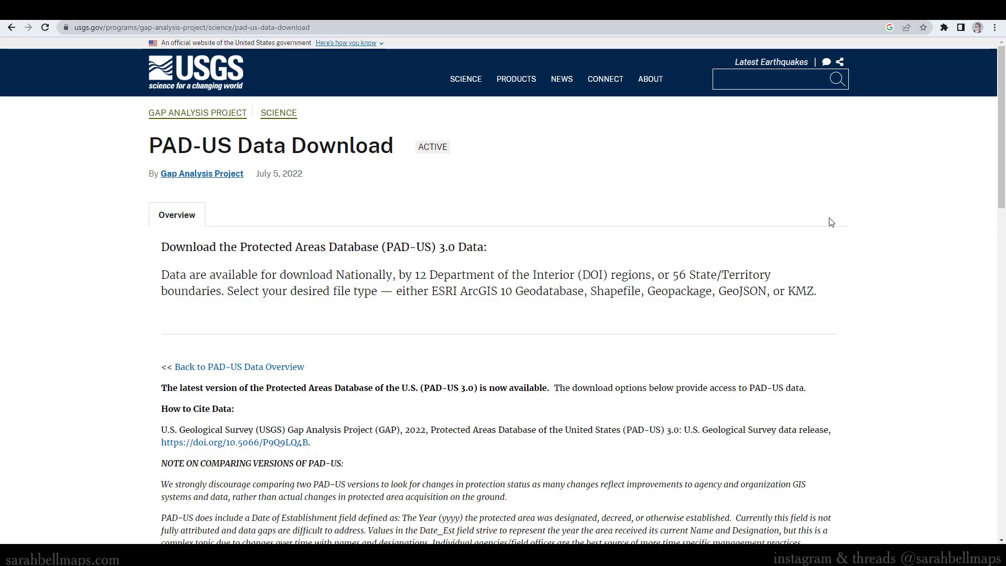
# Switch to the USGS PAD-US Data Download page in the browser and examine the national, regional and state download options
pyautogui.scroll(-2, 831, 217)
pyautogui.scroll(-1, 831, 217)
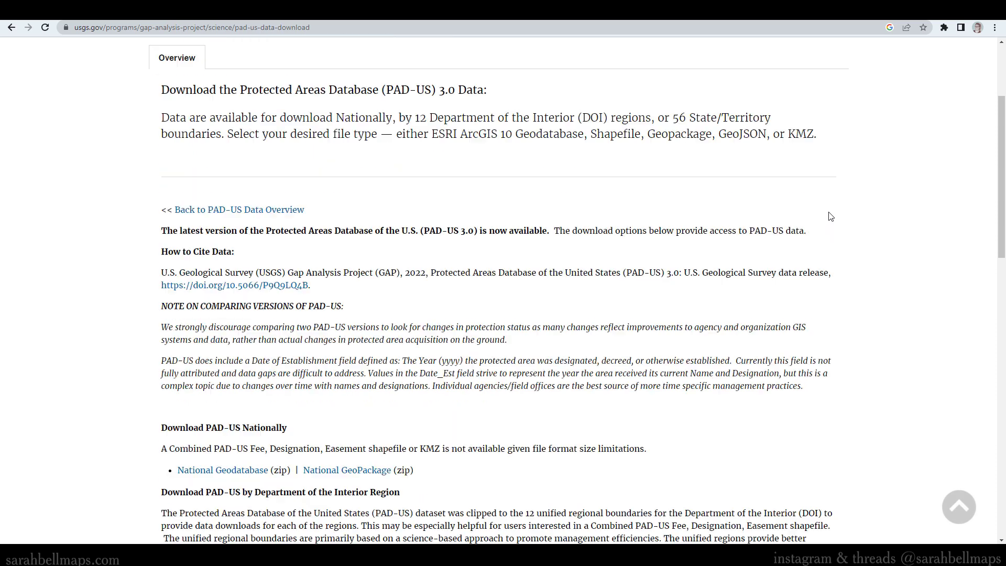
pyautogui.scroll(-4, 830, 216)
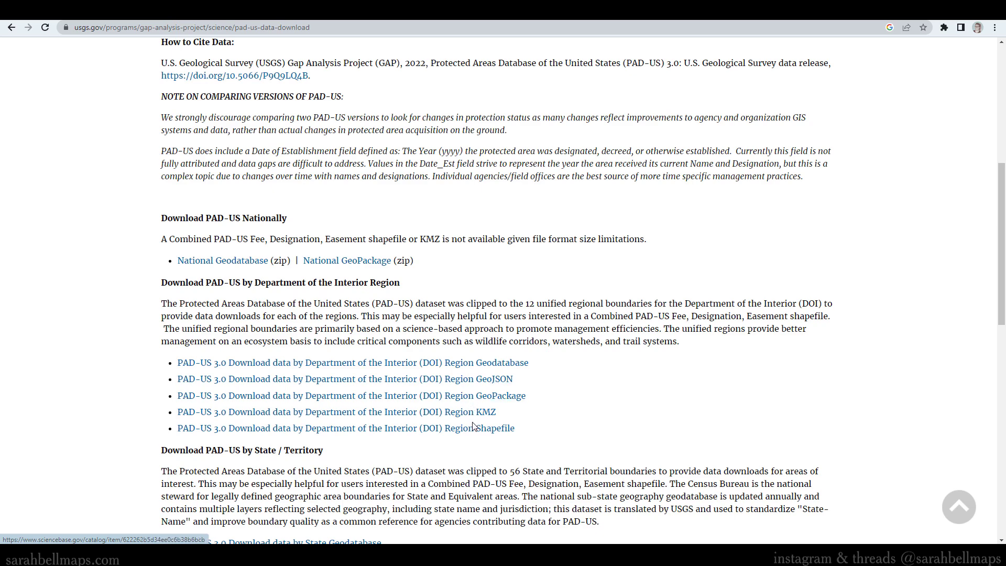
pyautogui.scroll(-2, 473, 433)
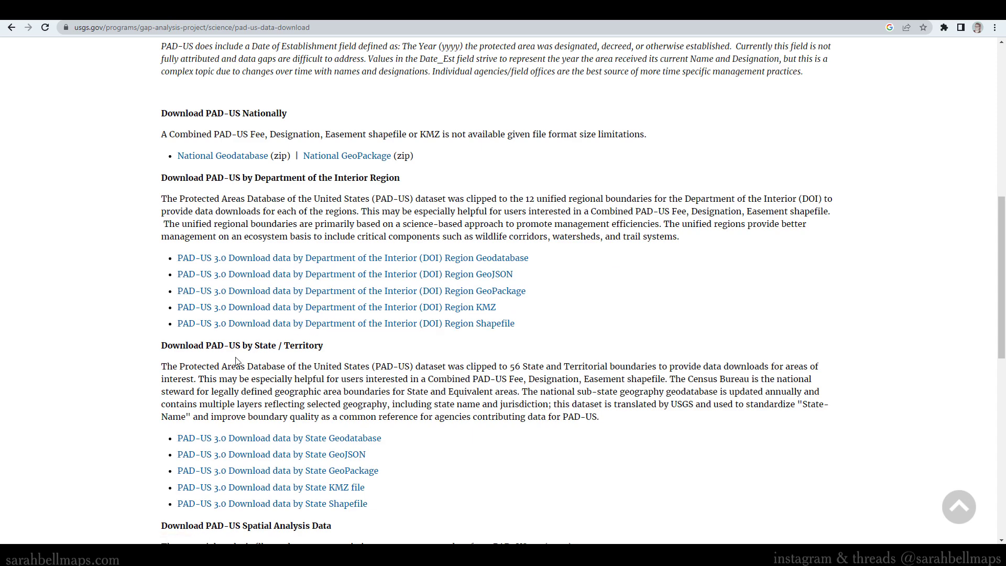
pyautogui.scroll(9, 333, 100)
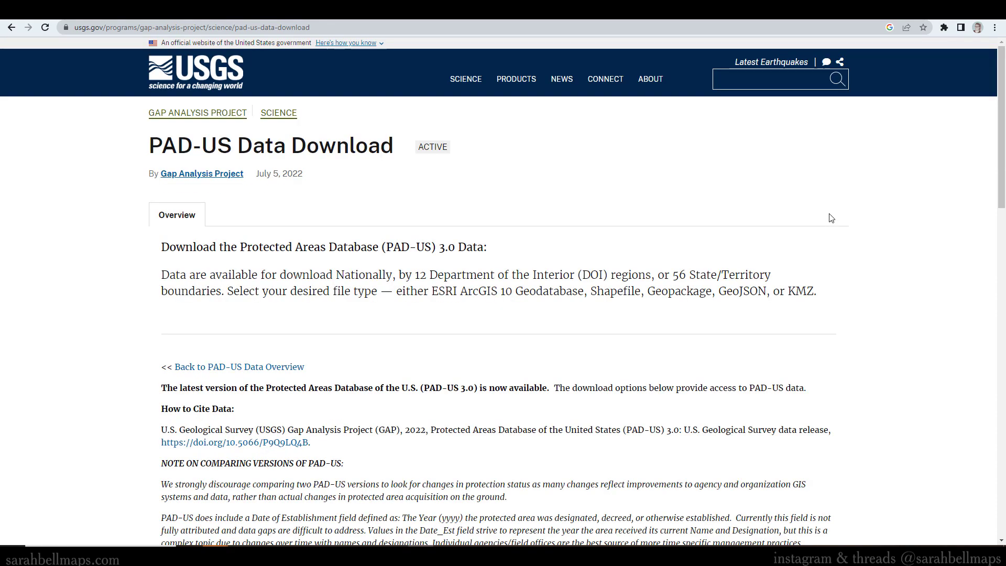
pyautogui.scroll(-3, 831, 217)
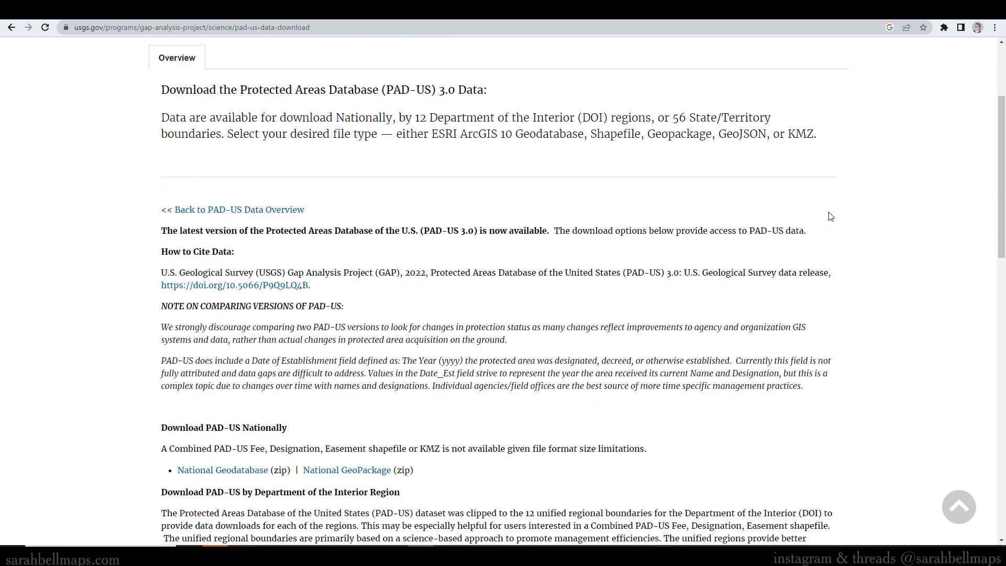
pyautogui.scroll(-4, 831, 217)
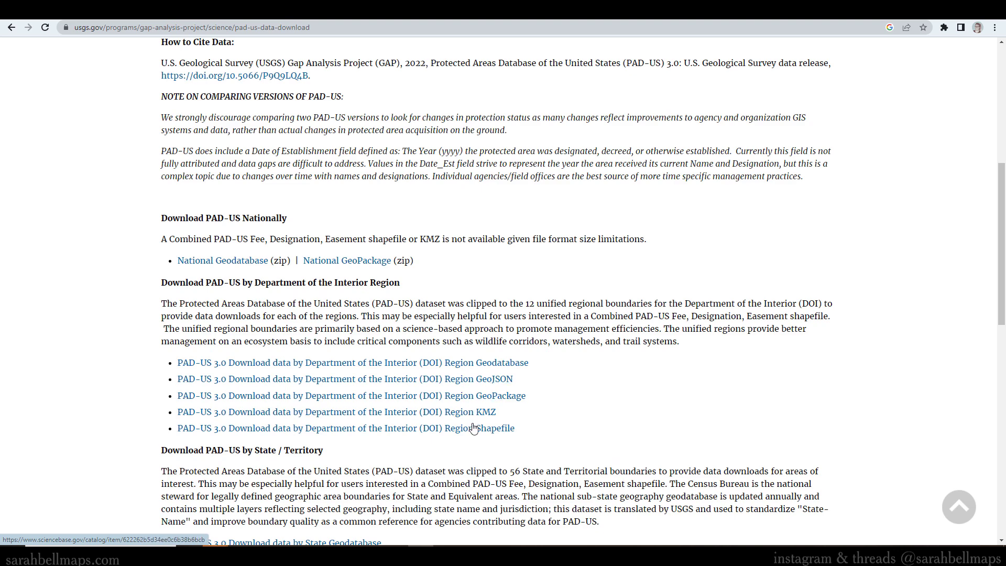
pyautogui.scroll(-2, 473, 433)
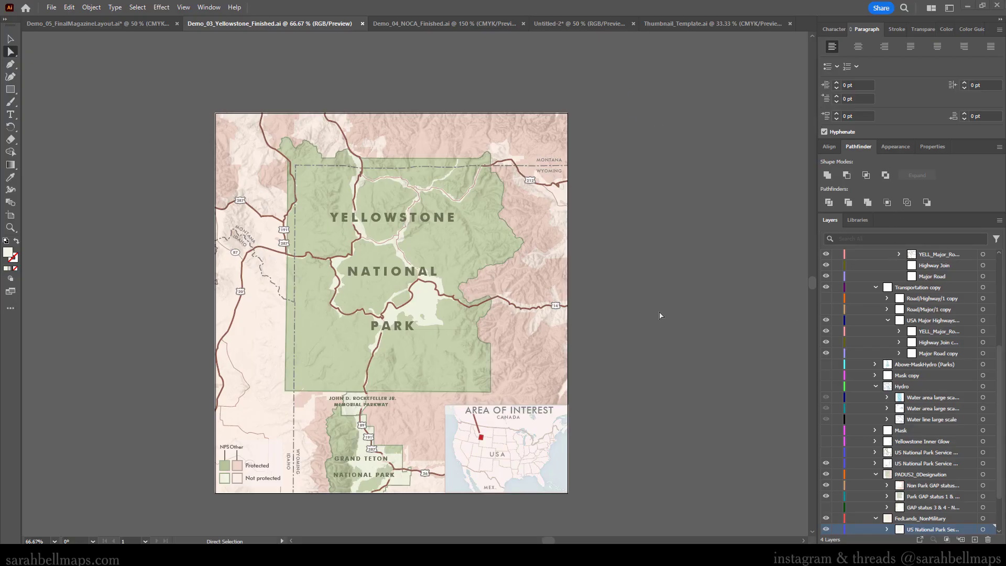
# Browse the Yellowstone Visitor Centers page on the NPS website, and return to Illustrator to examine the whole Yellowstone map
pyautogui.scroll(2, 400, 265)
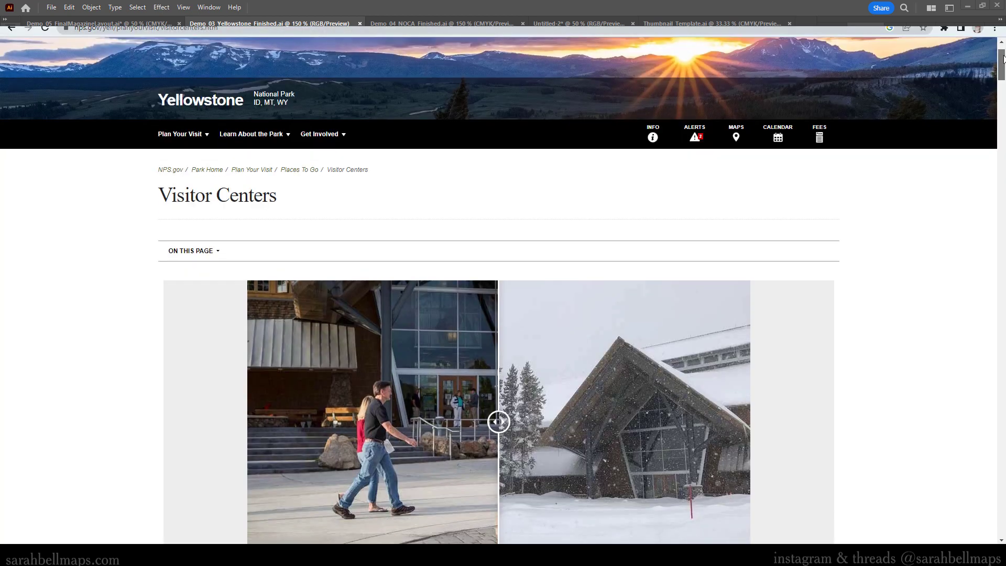
pyautogui.moveTo(1003, 59); pyautogui.dragTo(1002, 148)
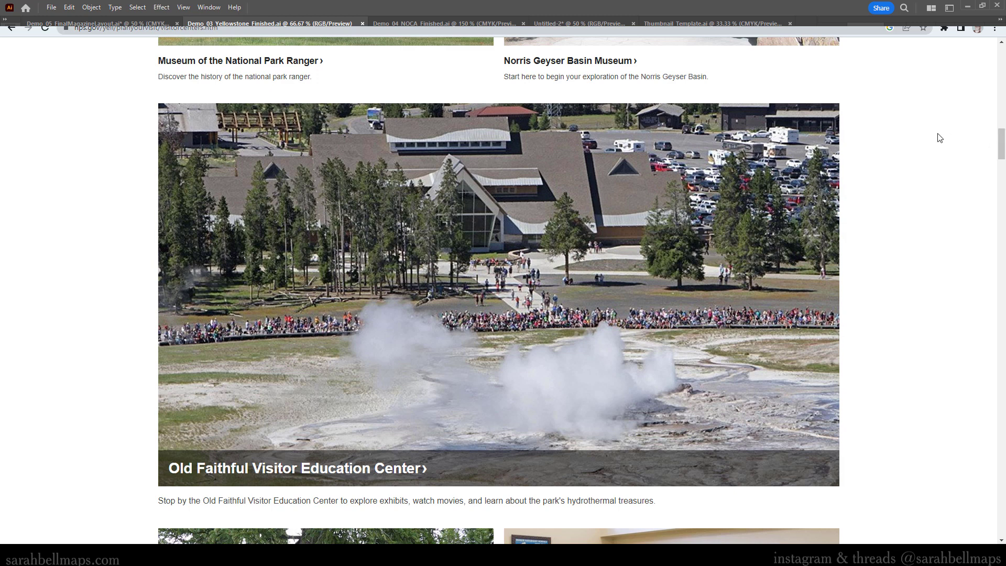
pyautogui.hotkey('alt', 'Tab')
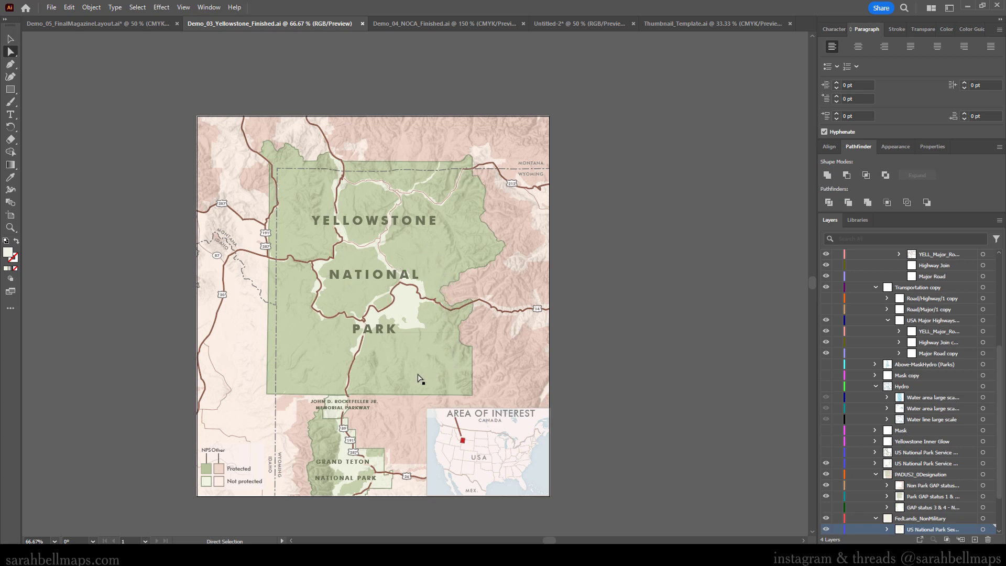
pyautogui.scroll(1, 352, 357)
pyautogui.moveTo(483, 228); pyautogui.dragTo(552, 330)
pyautogui.scroll(-1, 548, 318)
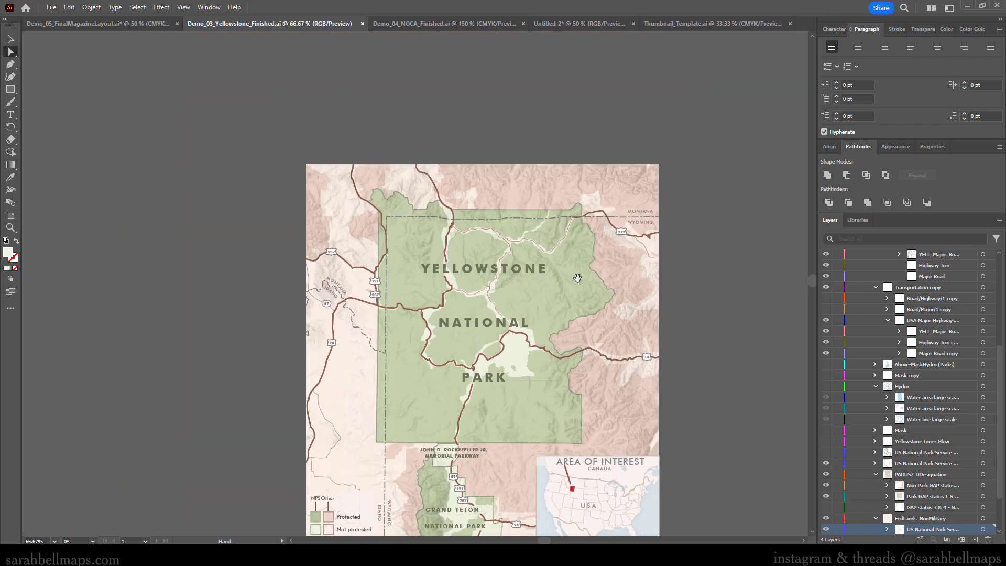
pyautogui.moveTo(577, 278); pyautogui.dragTo(522, 229)
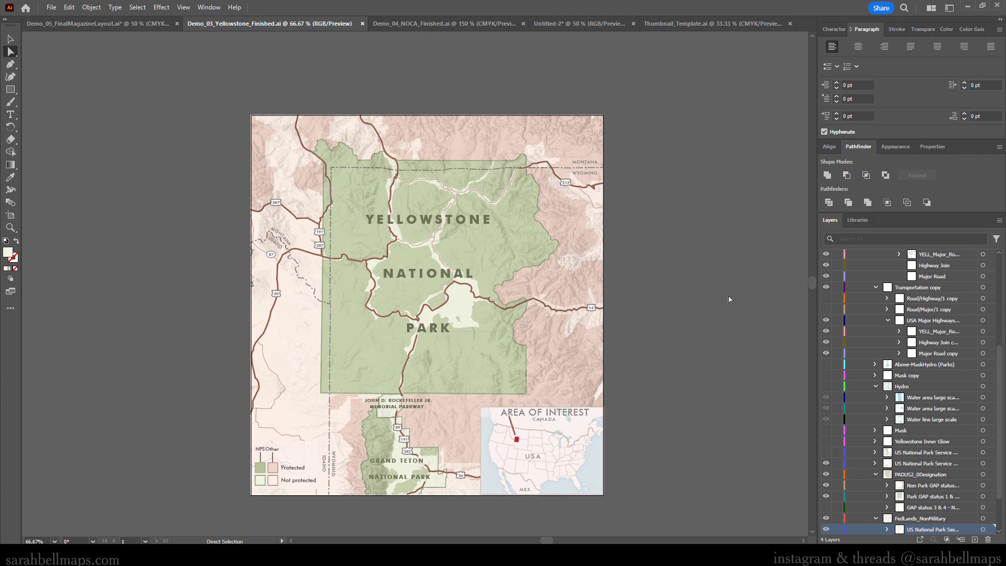
# Bring up the Demo_04_NOCA_Finished.ai map and expand its North Cascades Inset Map Frame layer to inspect the sublayers
pyautogui.hotkey('ctrl', 'Tab')
pyautogui.moveTo(612, 198); pyautogui.dragTo(636, 123)
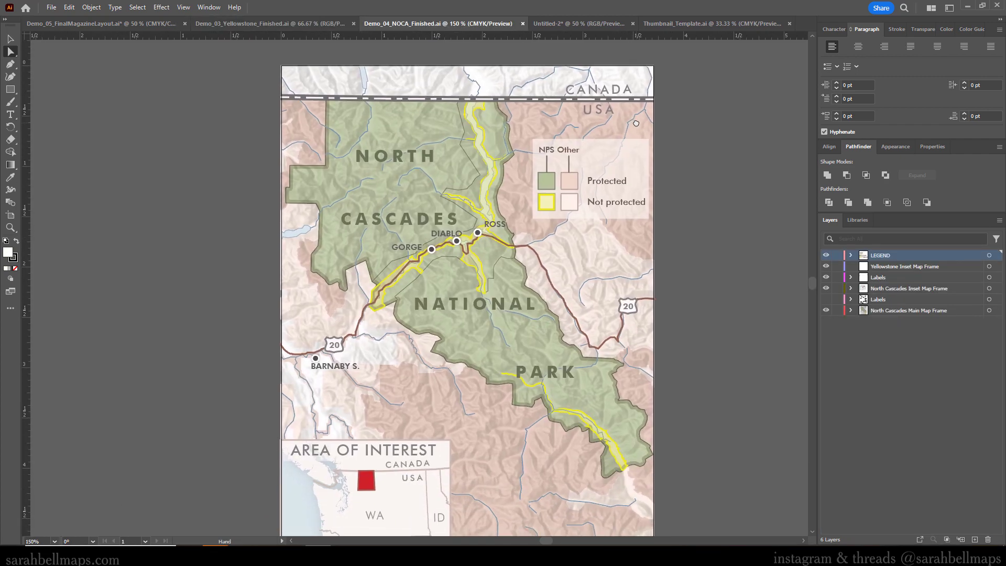
pyautogui.moveTo(717, 347); pyautogui.dragTo(727, 327)
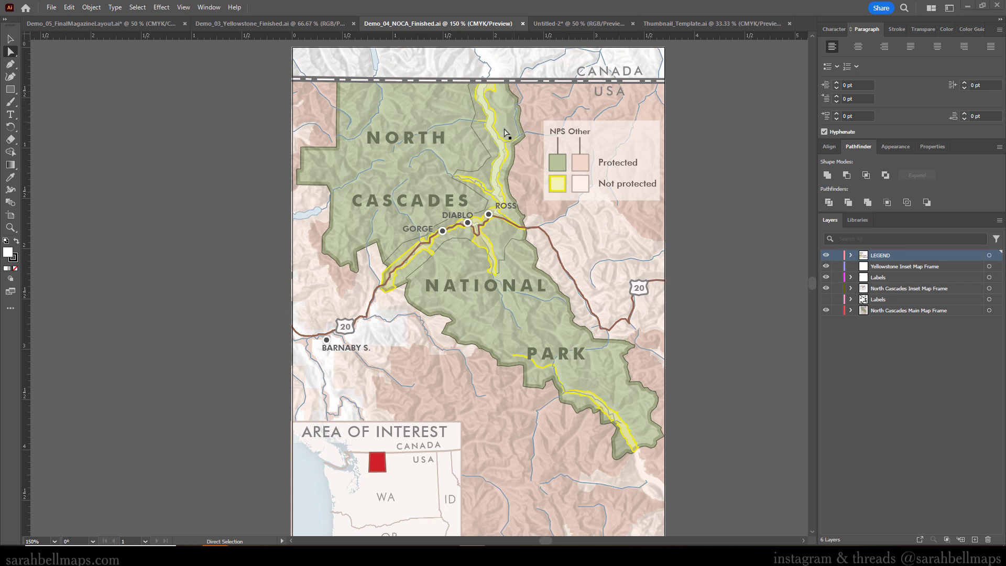
pyautogui.click(453, 239)
pyautogui.click(851, 289)
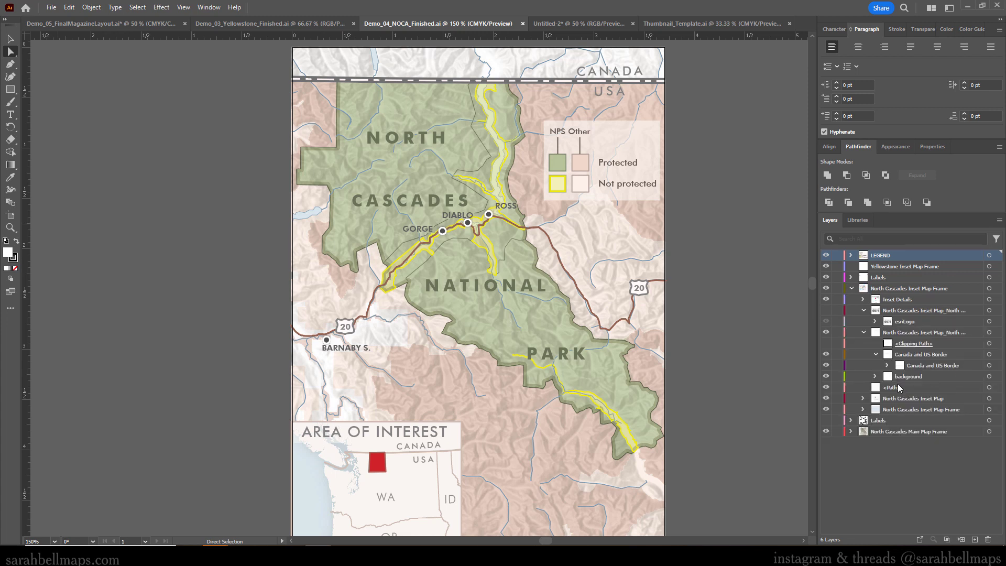
# Select the yellow unprotected area on the North Cascades map and toggle the visibility of its NOCA PADUS sublayer
pyautogui.click(492, 253)
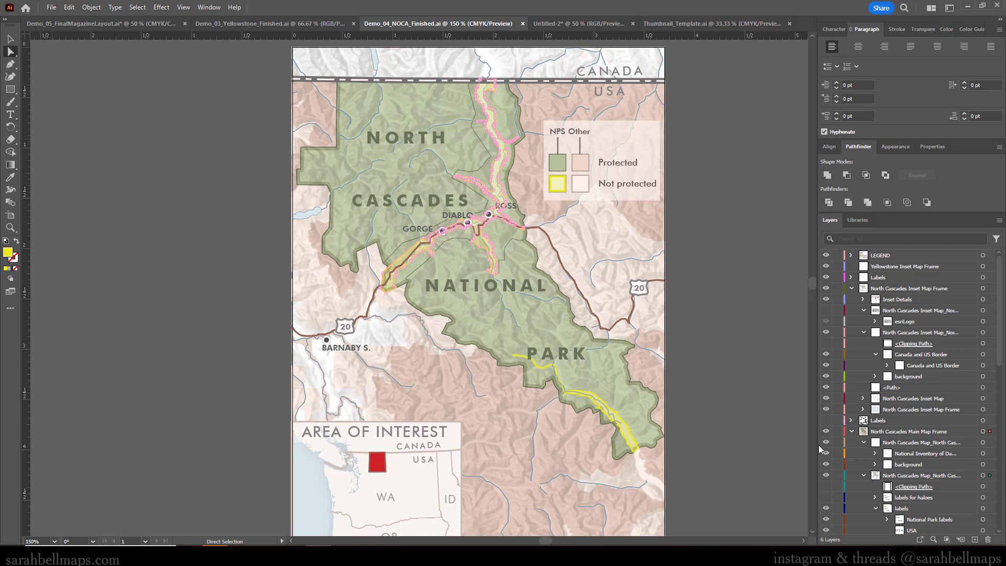
pyautogui.scroll(-5, 872, 487)
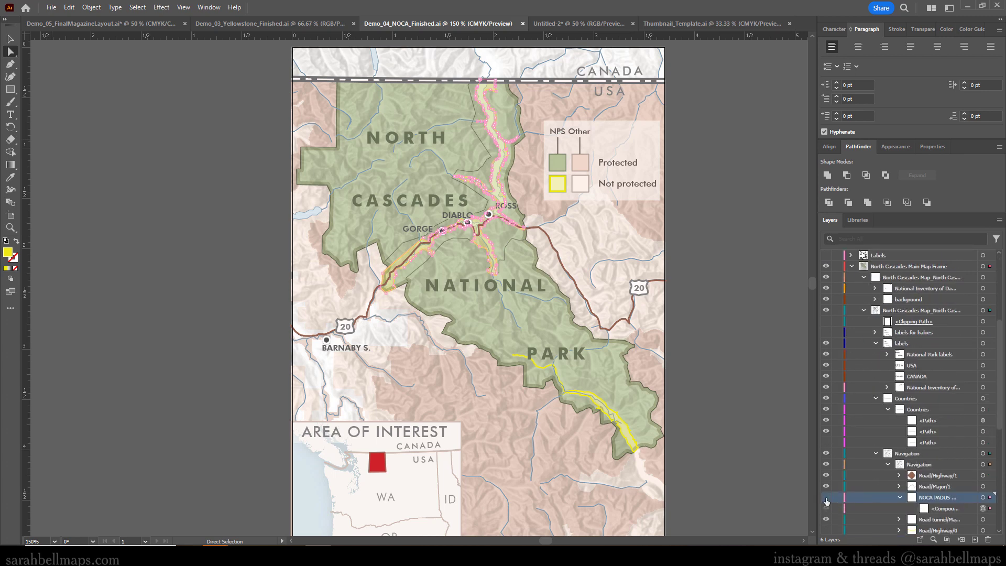
pyautogui.click(827, 499)
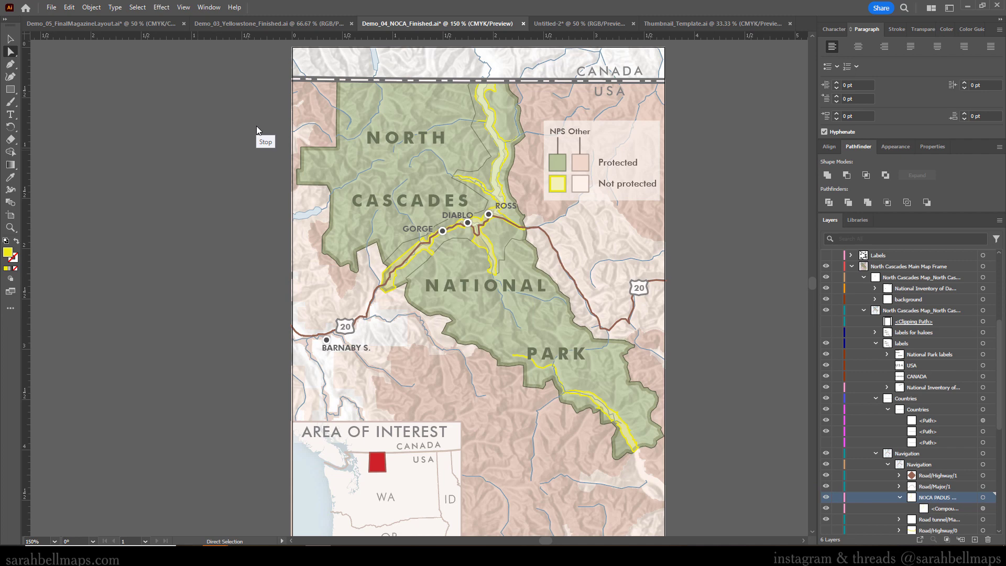
# Set the magazine layout's zoom to 60% and compare its empty map placeholders with the Yellowstone and North Cascades maps
pyautogui.scroll(-2, 632, 233)
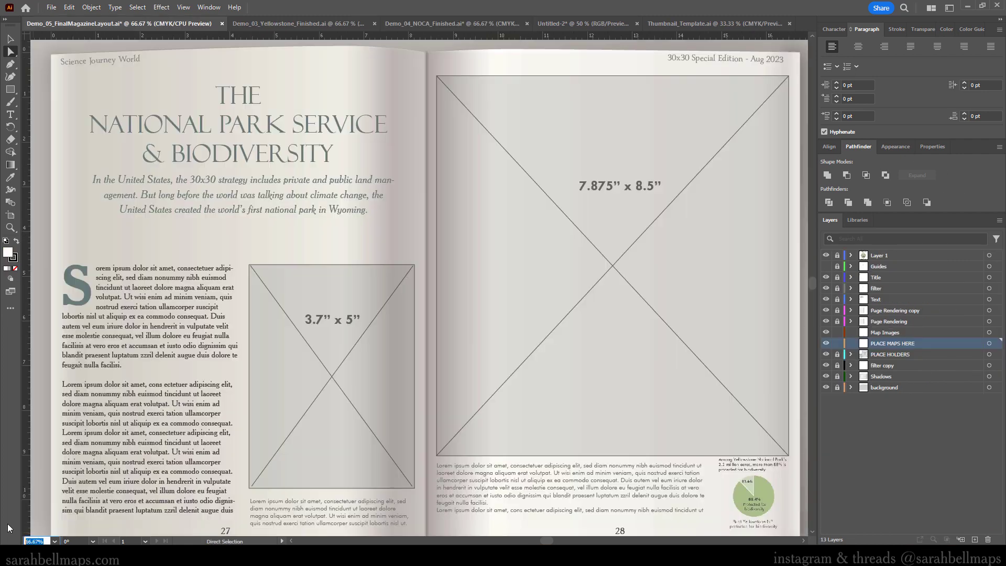
pyautogui.write('60')
pyautogui.press('Return')
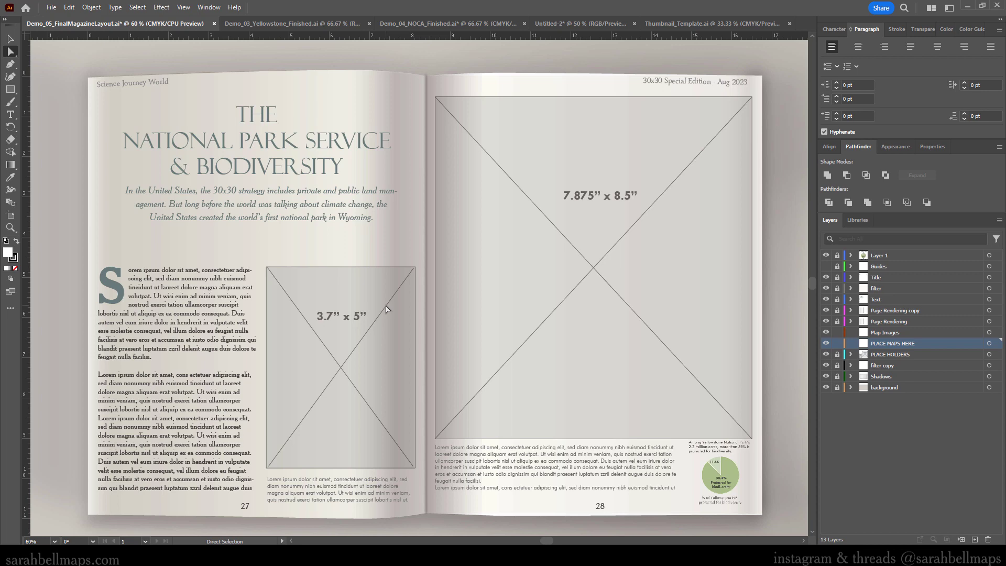
pyautogui.click(318, 21)
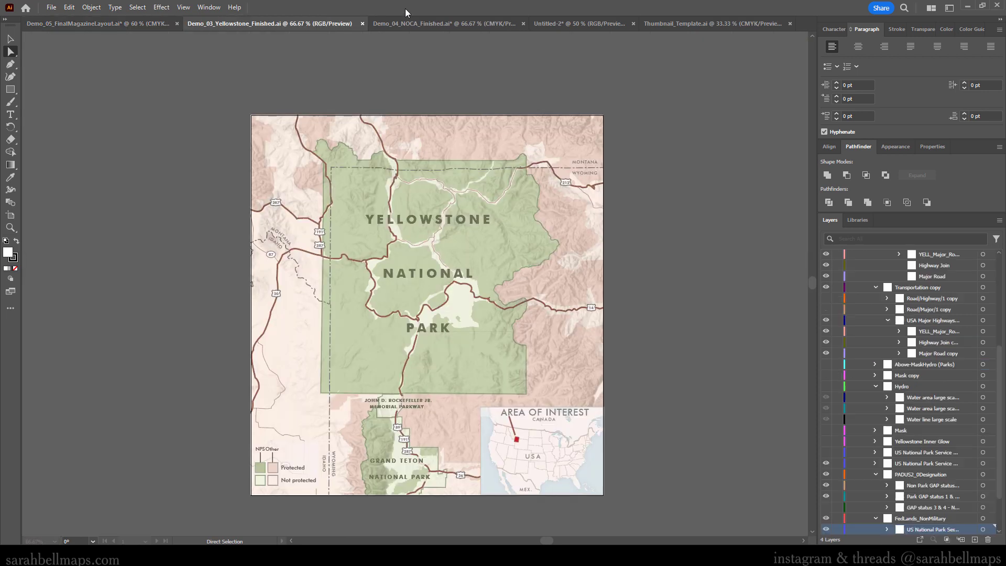
pyautogui.click(434, 21)
pyautogui.click(149, 24)
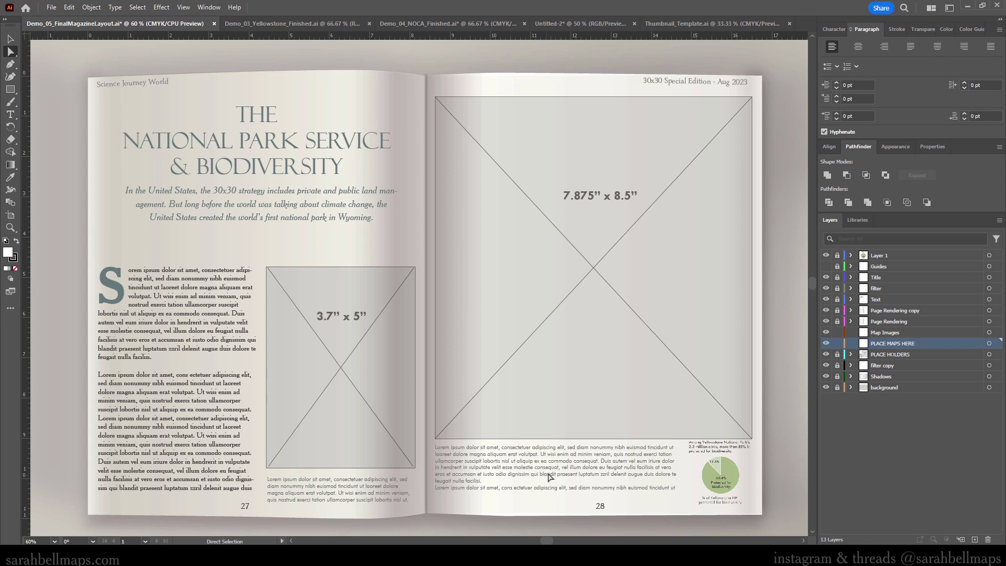
# Look over the whole North Cascades map at several zoom levels, and return to the magazine layout
pyautogui.click(457, 23)
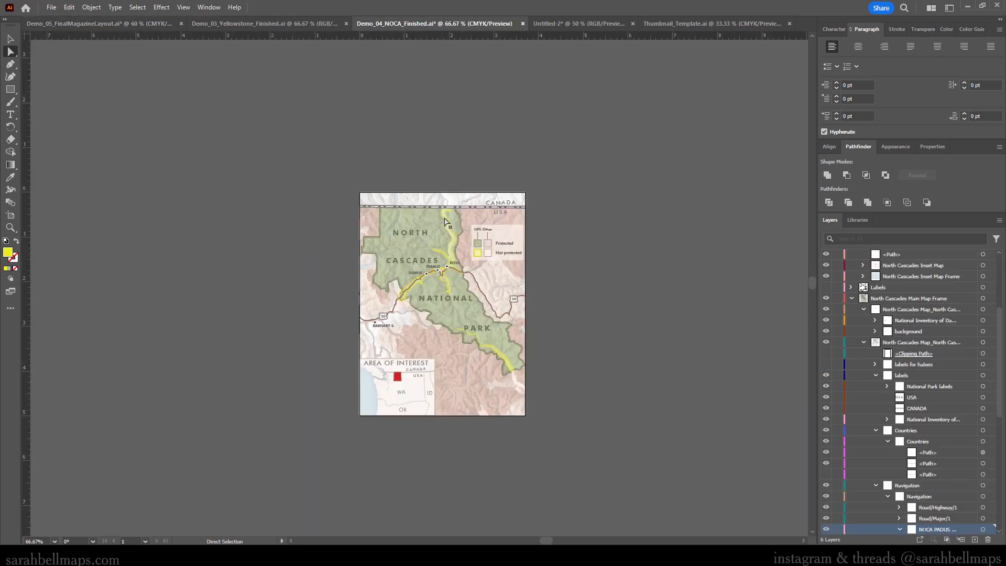
pyautogui.scroll(-4, 439, 286)
pyautogui.scroll(10, 439, 285)
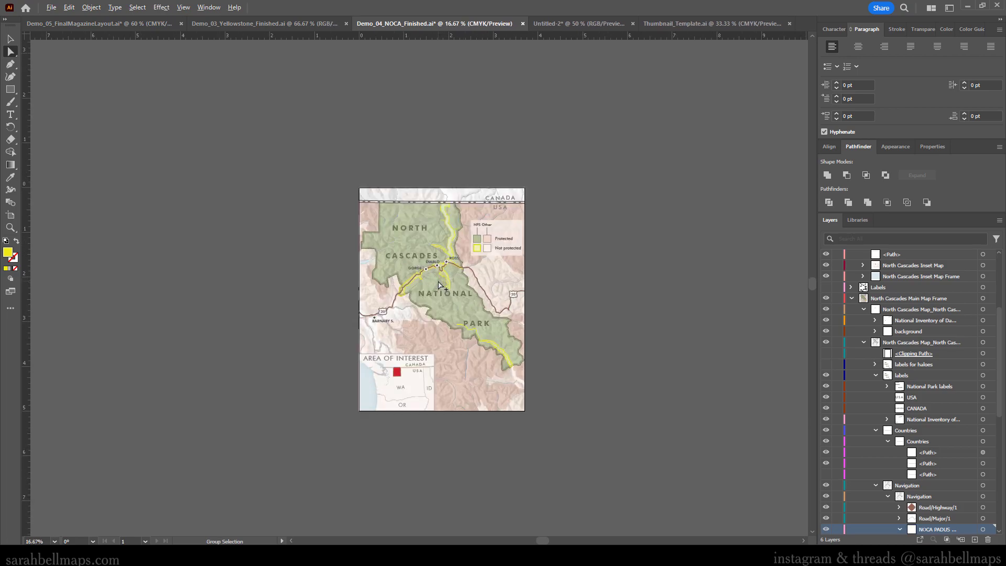
pyautogui.scroll(-4, 401, 312)
pyautogui.scroll(-5, 401, 311)
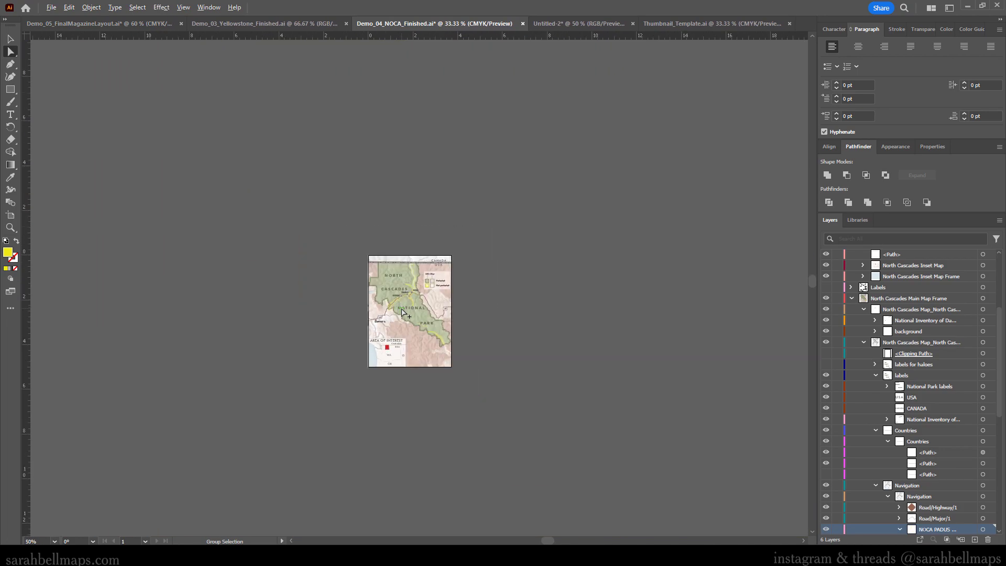
pyautogui.click(140, 21)
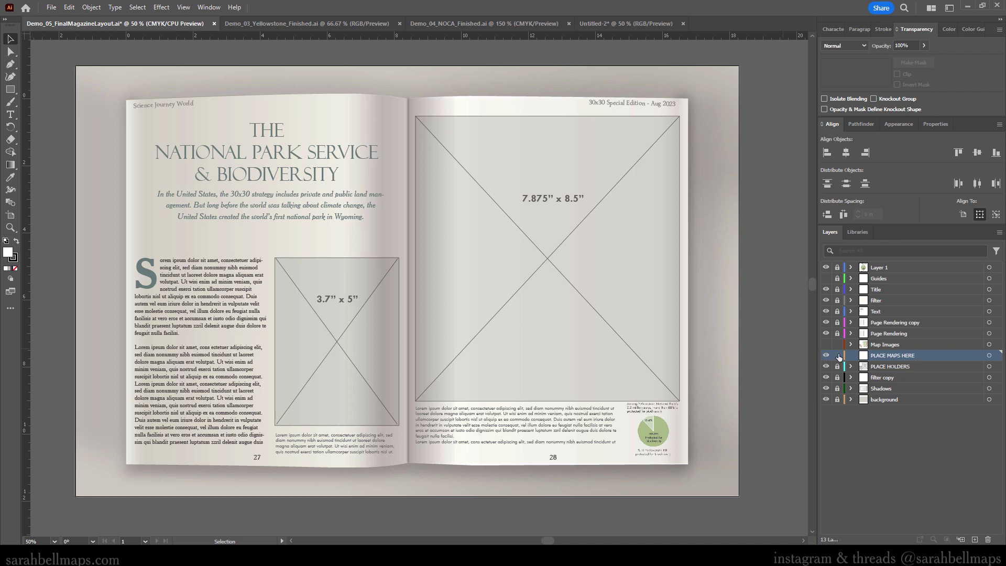
# Place Demo_03_Yellowstone_Finished as a linked file at the upper-left corner of the 7.875" x 8.5" placeholder and deselect it
pyautogui.click(51, 8)
pyautogui.moveTo(81, 277)
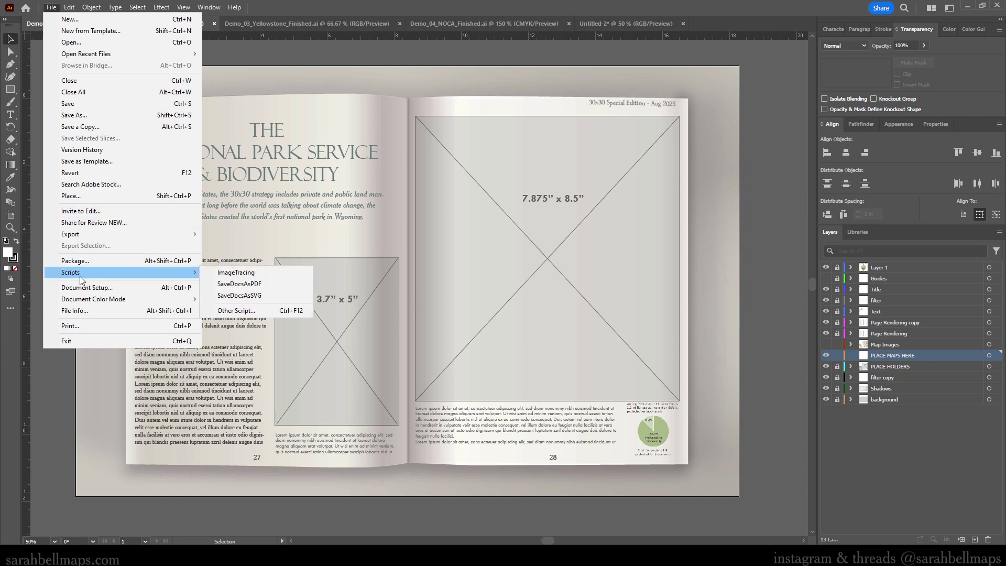
pyautogui.click(92, 195)
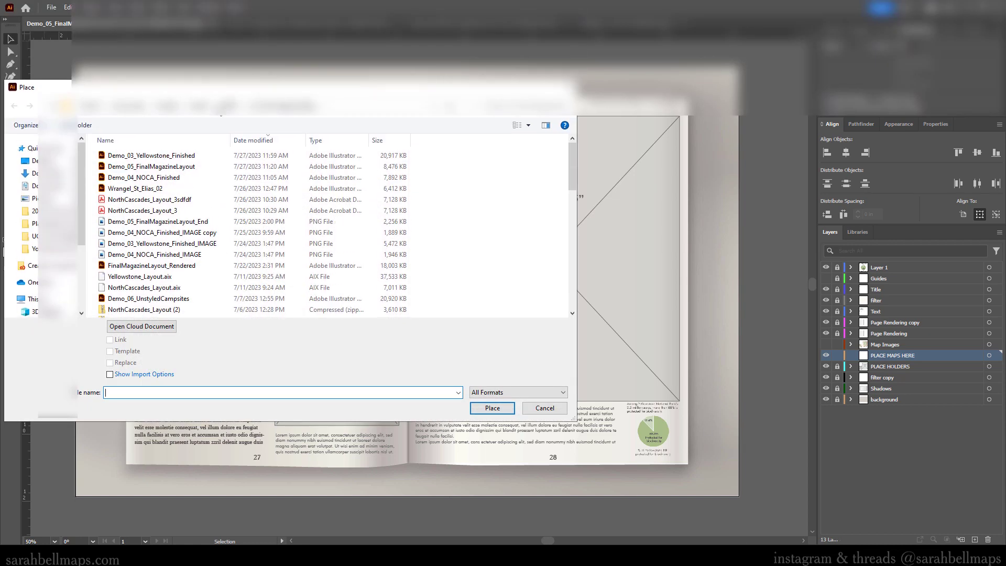
pyautogui.click(155, 159)
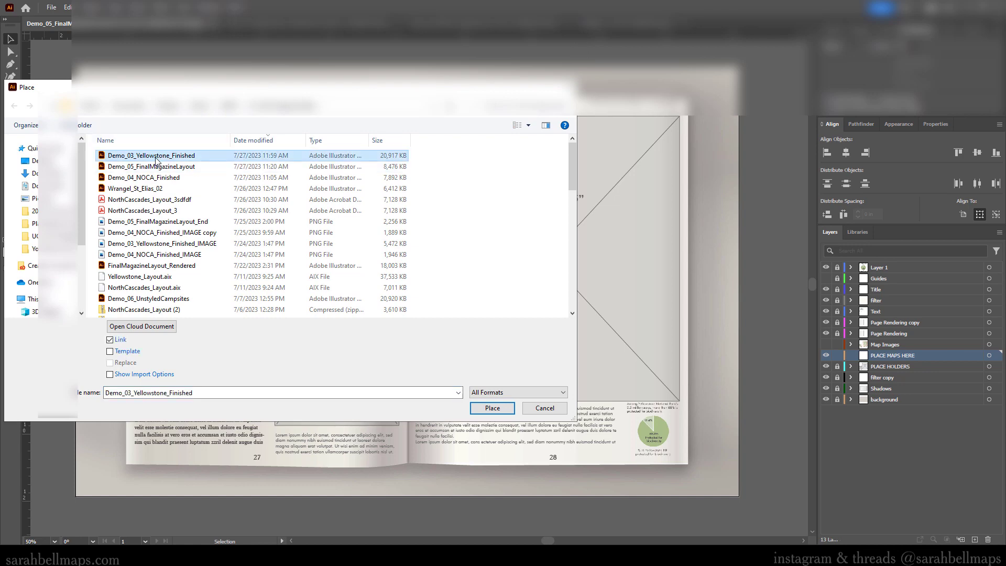
pyautogui.click(491, 408)
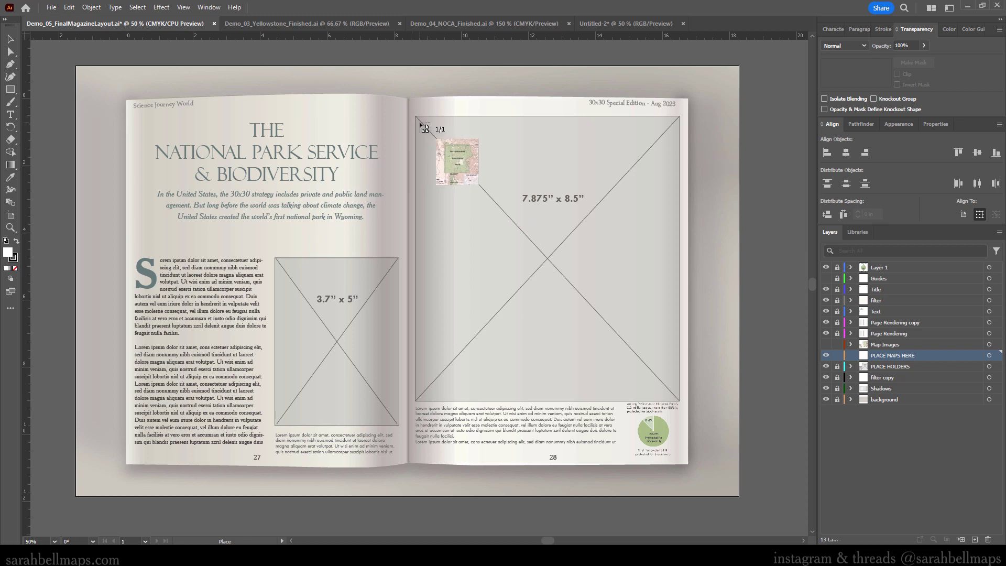
pyautogui.scroll(6, 417, 118)
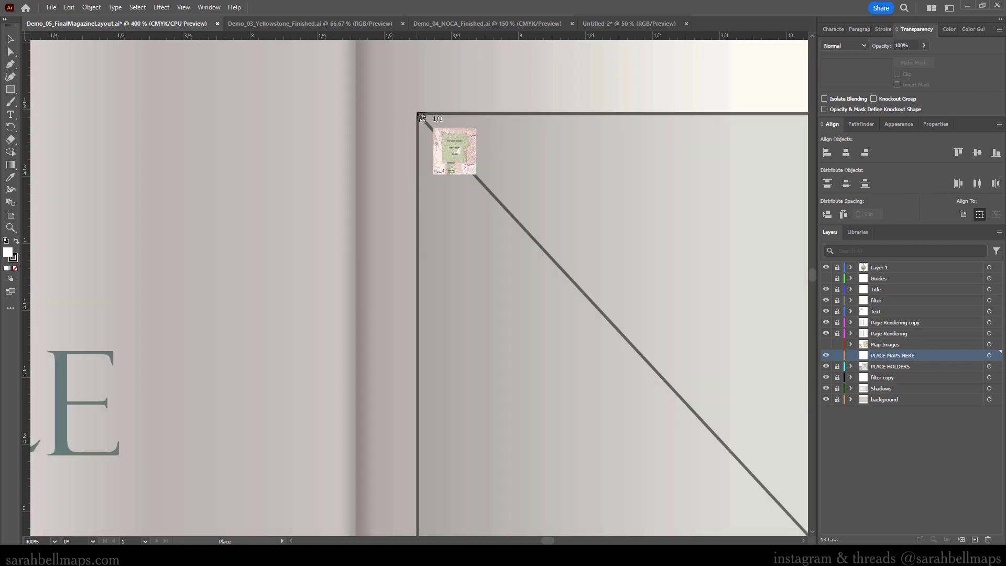
pyautogui.click(417, 112)
pyautogui.hotkey('ctrl', '0')
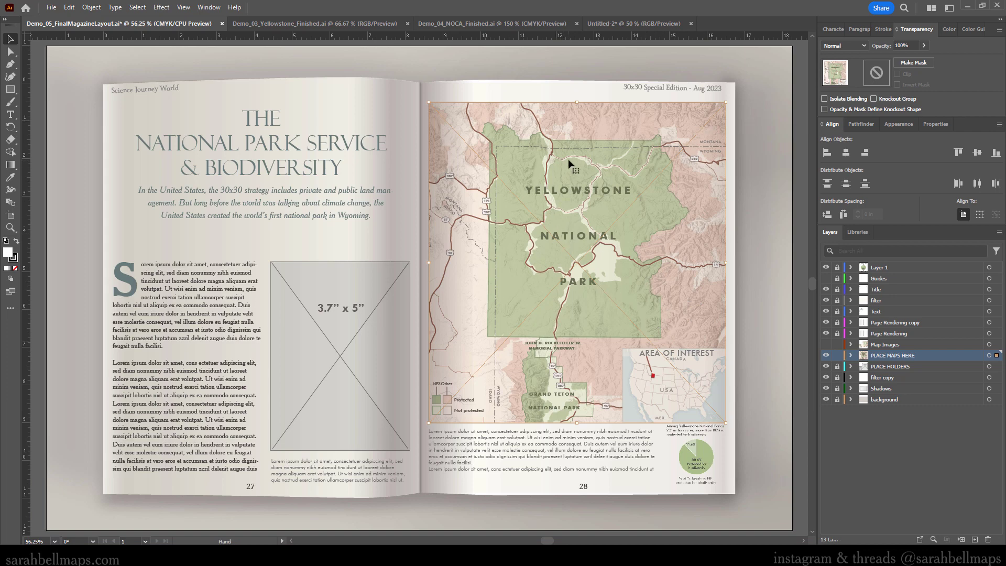
pyautogui.moveTo(568, 163); pyautogui.dragTo(547, 188)
pyautogui.click(735, 125)
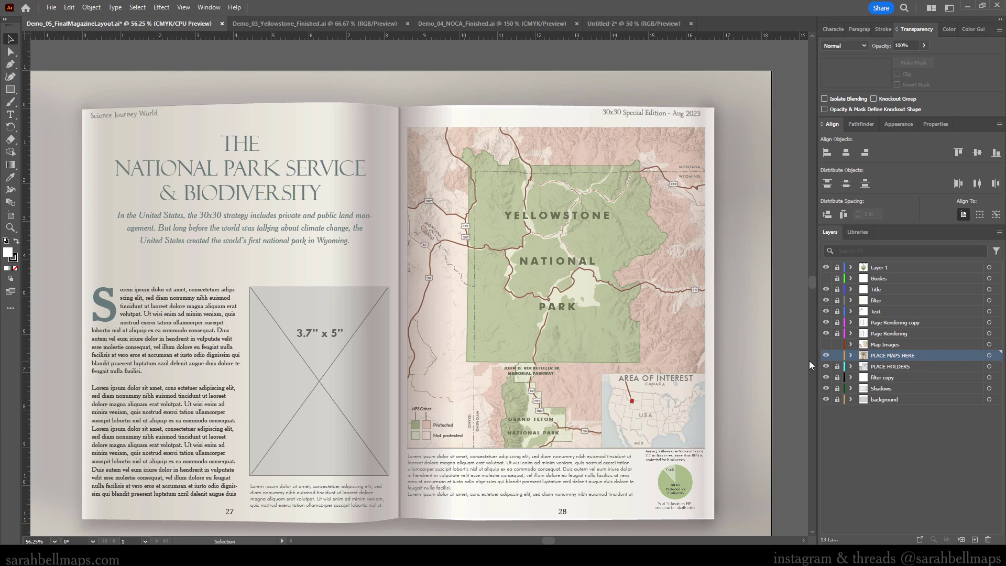
# Place the finished North Cascades map at the upper-left corner of the 3.7" x 5" placeholder on page 27
pyautogui.click(51, 8)
pyautogui.click(71, 151)
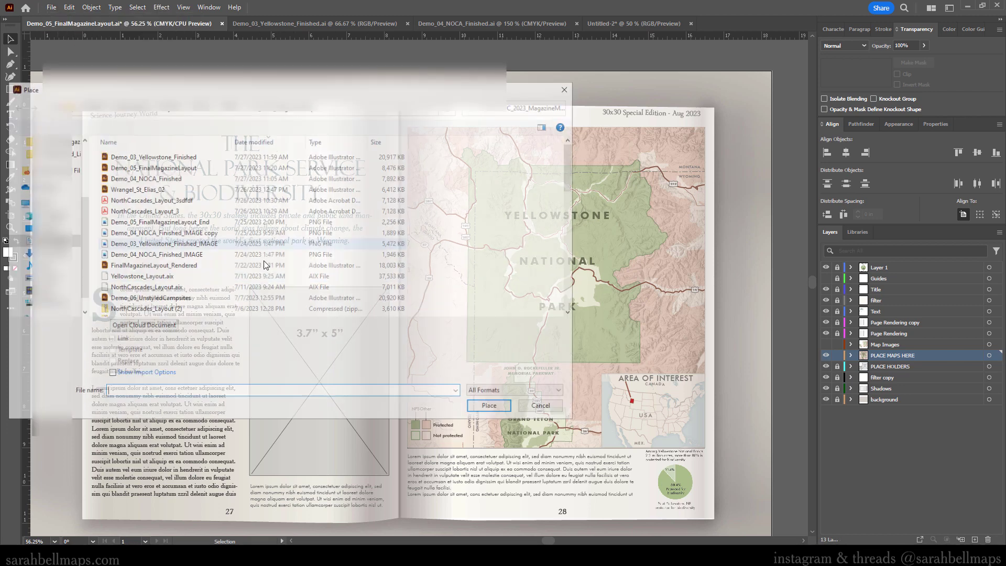
pyautogui.click(251, 254)
pyautogui.click(489, 405)
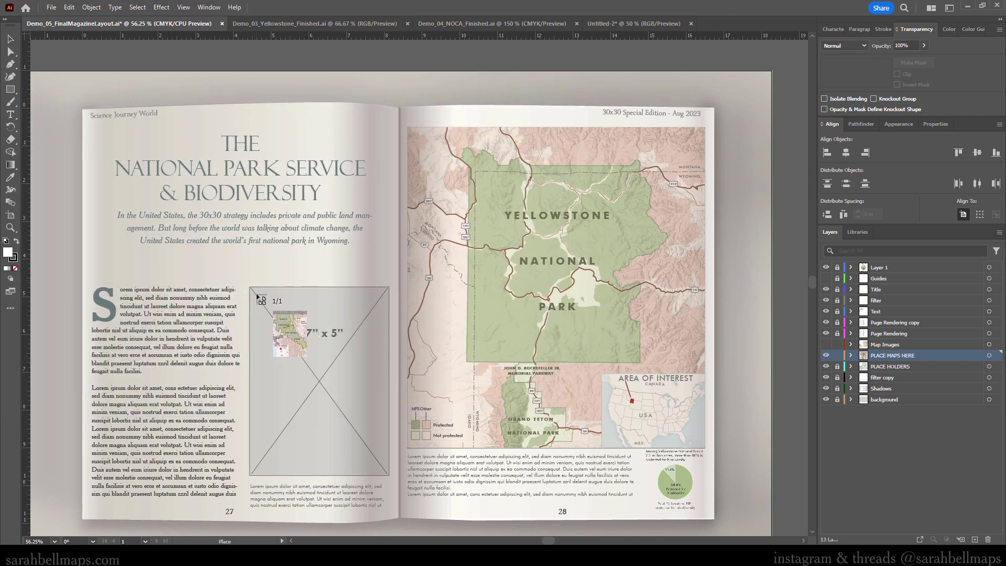
pyautogui.scroll(5, 258, 297)
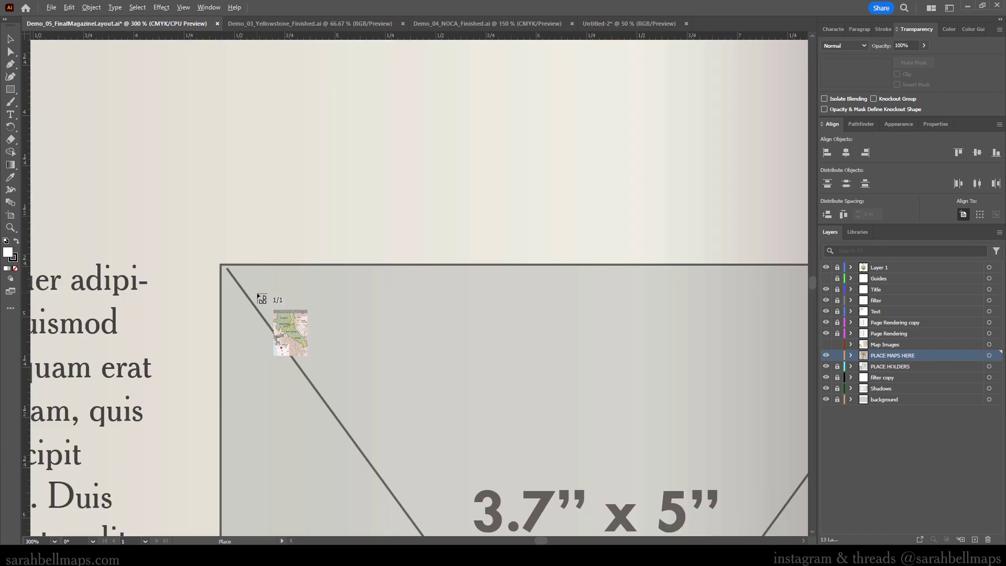
pyautogui.click(223, 267)
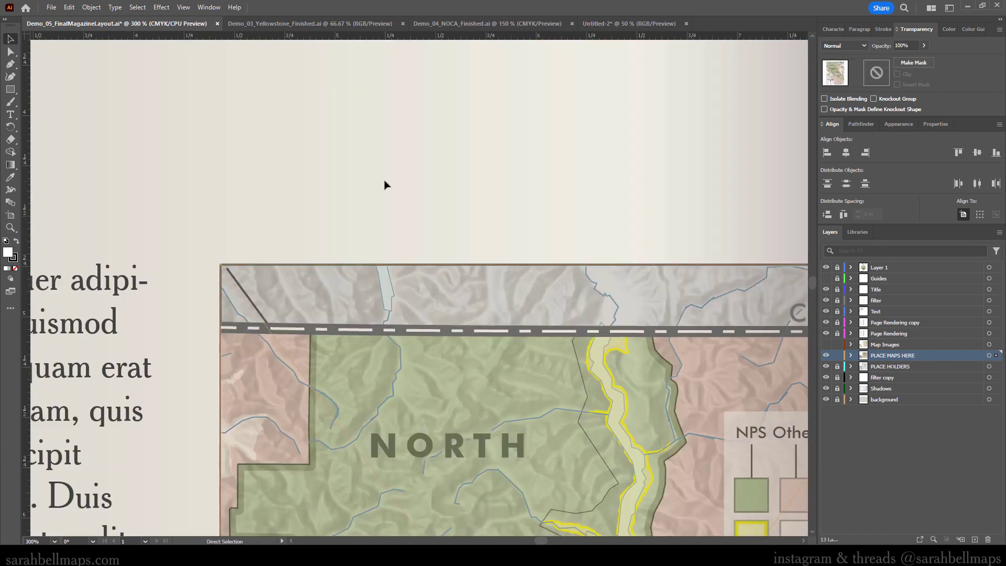
# Compare the placed North Cascades map with the original in Demo_04_NOCA_Finished.ai at 150% zoom, and return to the magazine layout
pyautogui.hotkey('ctrl', '-')
pyautogui.hotkey('ctrl', '-')
pyautogui.scroll(3, 322, 169)
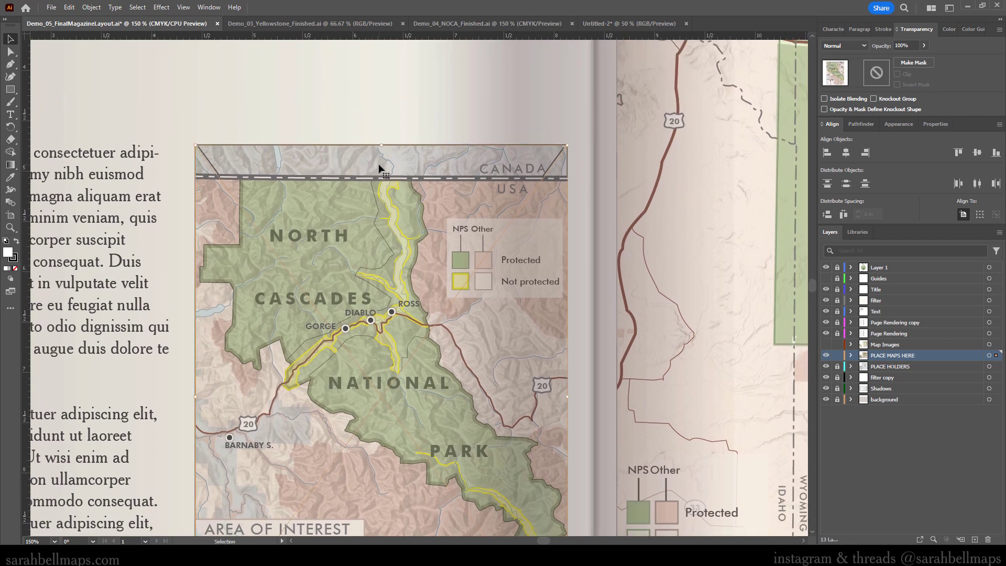
pyautogui.click(532, 24)
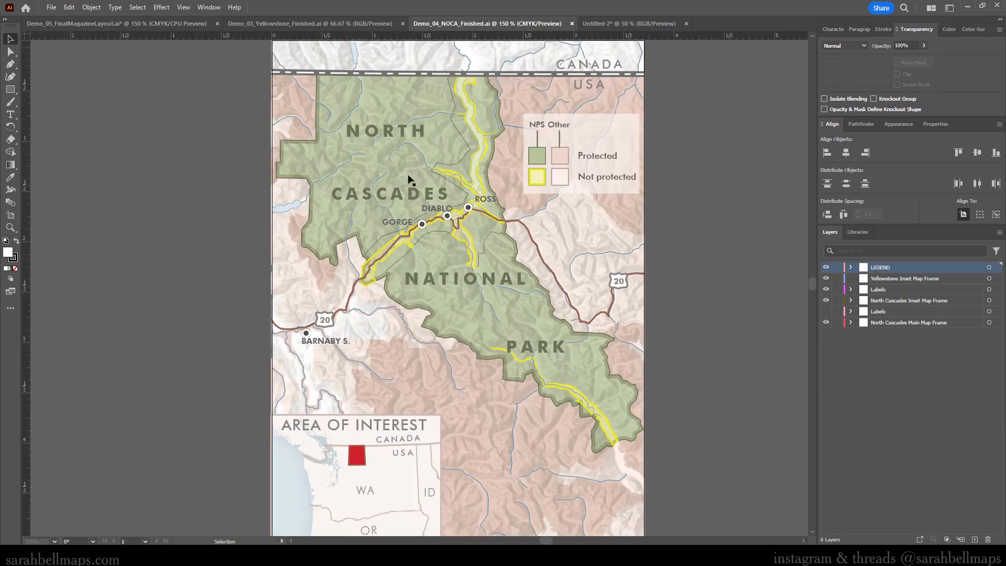
pyautogui.press('space')
pyautogui.moveTo(442, 115); pyautogui.dragTo(429, 213)
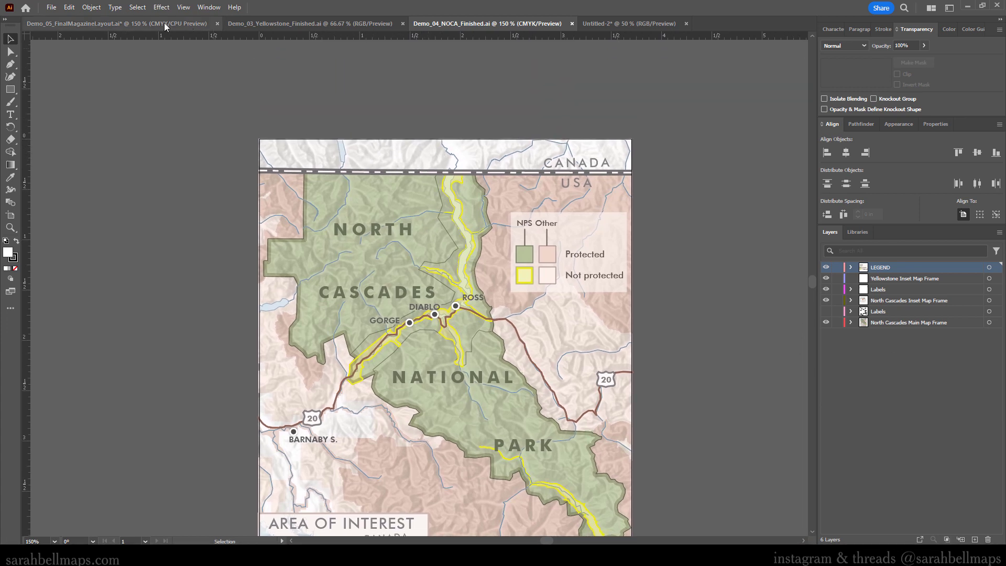
pyautogui.hotkey('ctrl', 'tab')
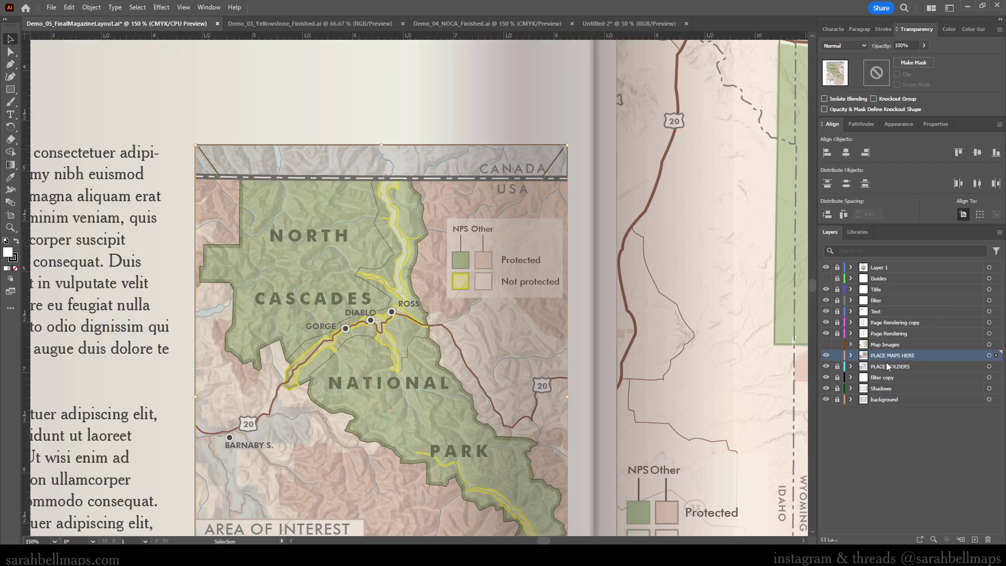
# Hide the PLACE HOLDERS layer, deselect the North Cascades map, and look over both placed maps on the spread
pyautogui.click(827, 367)
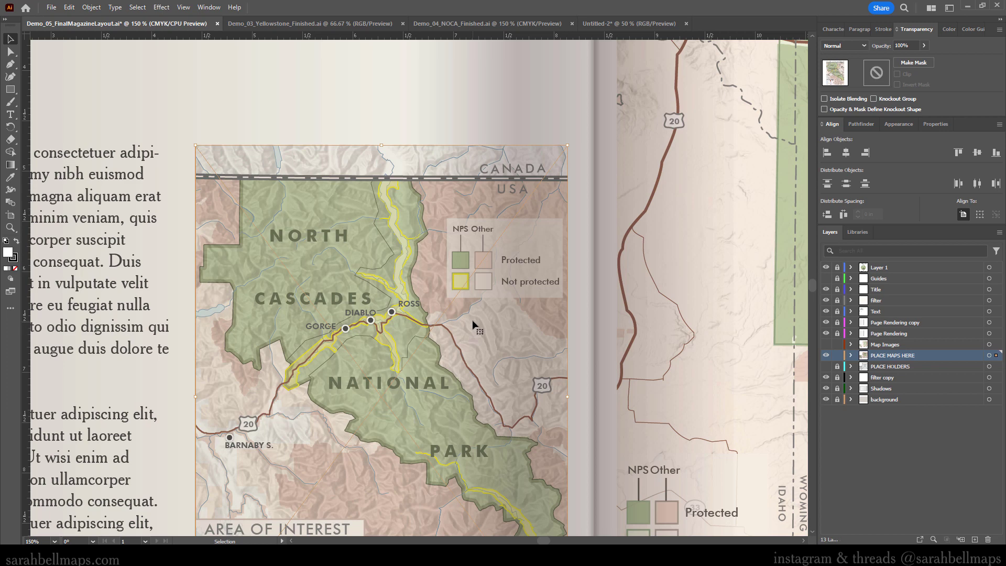
pyautogui.scroll(-3, 472, 325)
pyautogui.hscroll(3, 341, 286)
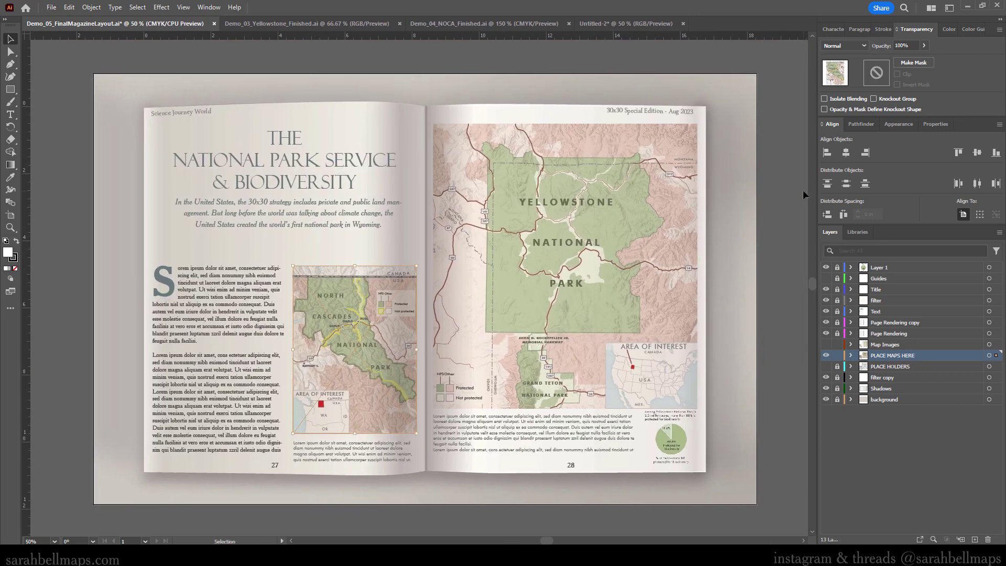
pyautogui.click(746, 226)
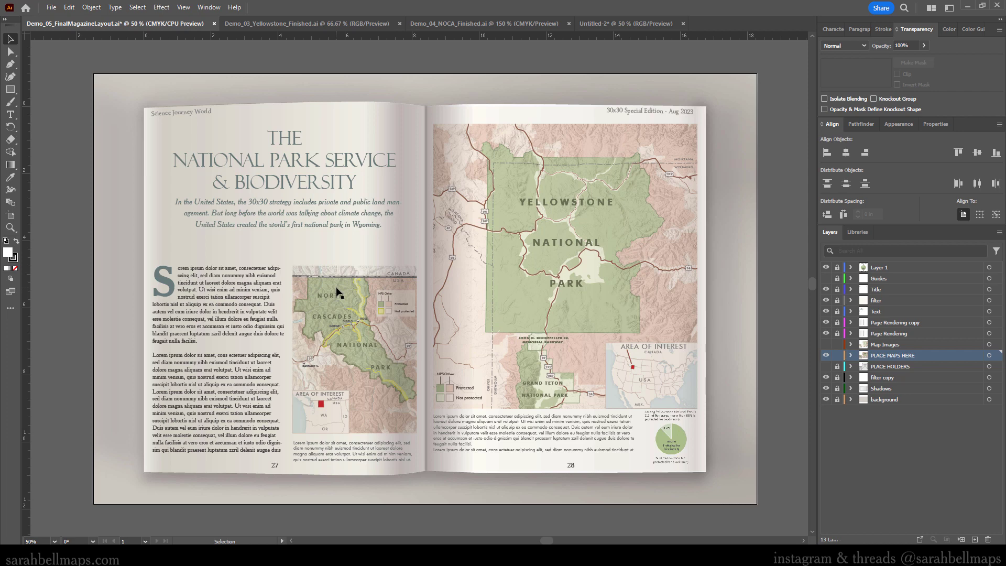
pyautogui.scroll(2, 343, 278)
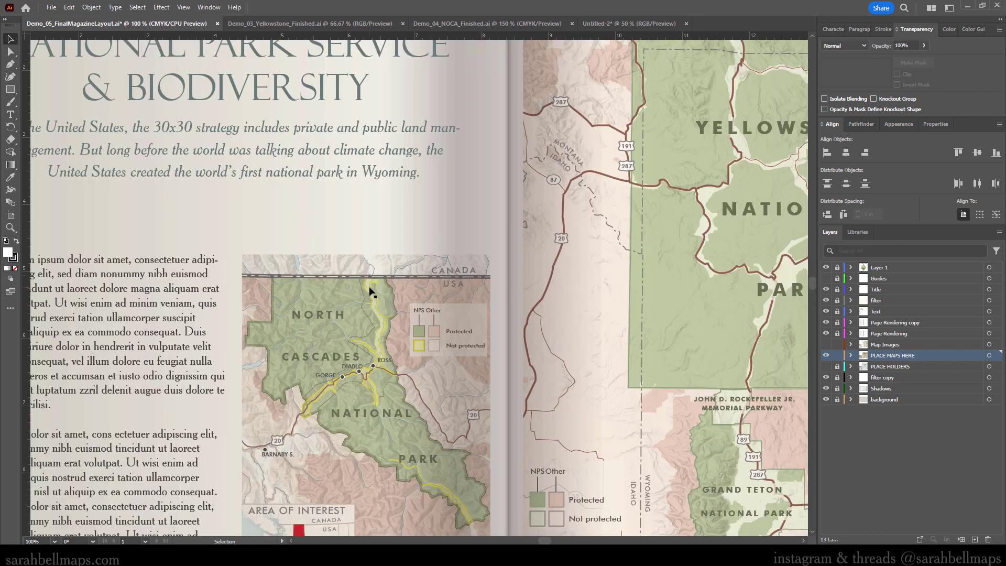
pyautogui.scroll(-2, 370, 289)
pyautogui.scroll(1, 366, 229)
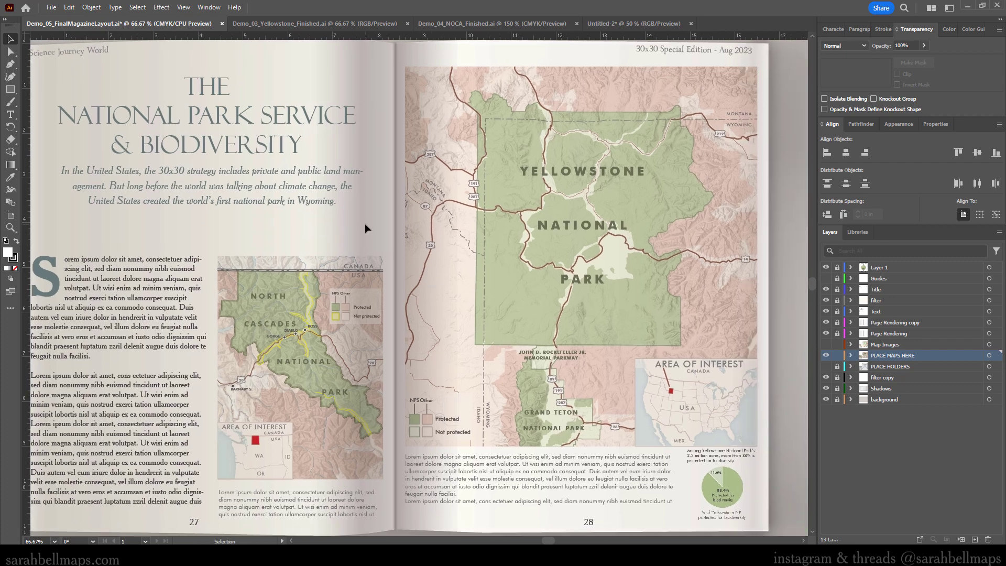
pyautogui.scroll(-2, 365, 223)
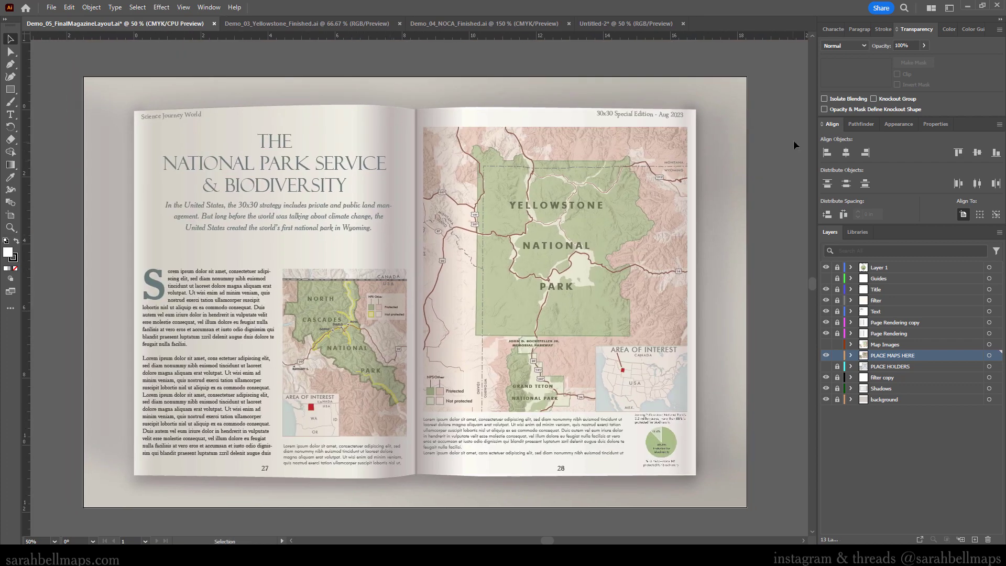
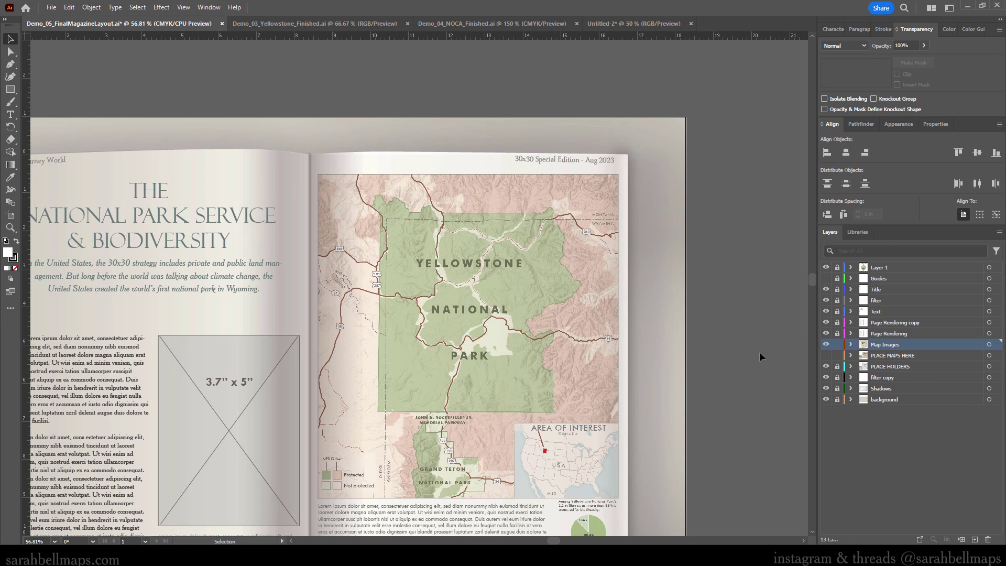
# Load the Demo_04_NOCA_Finished_IMAGE PNG as a linked file for placement on the Map Images layer
pyautogui.moveTo(47, 76); pyautogui.dragTo(102, 55)
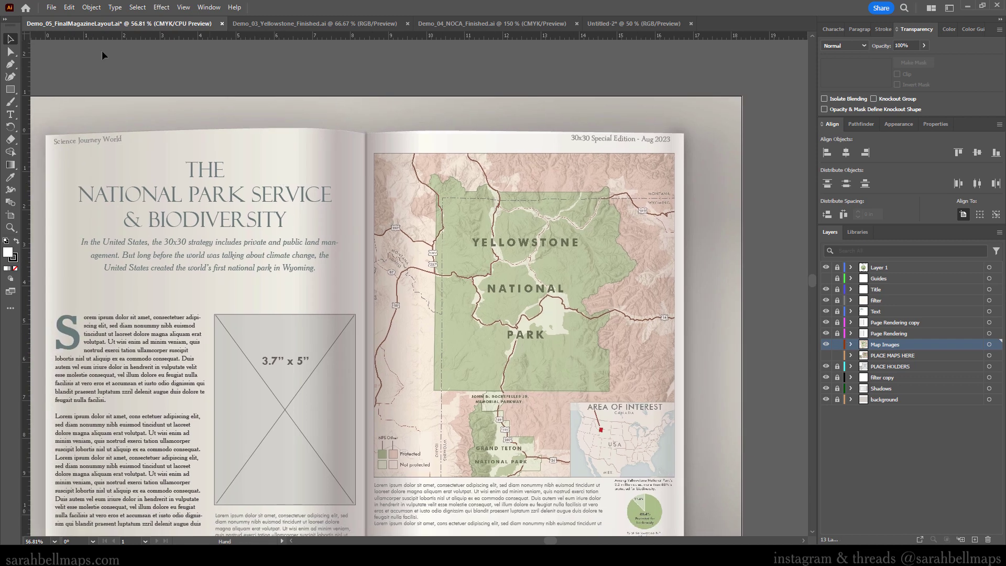
pyautogui.click(53, 9)
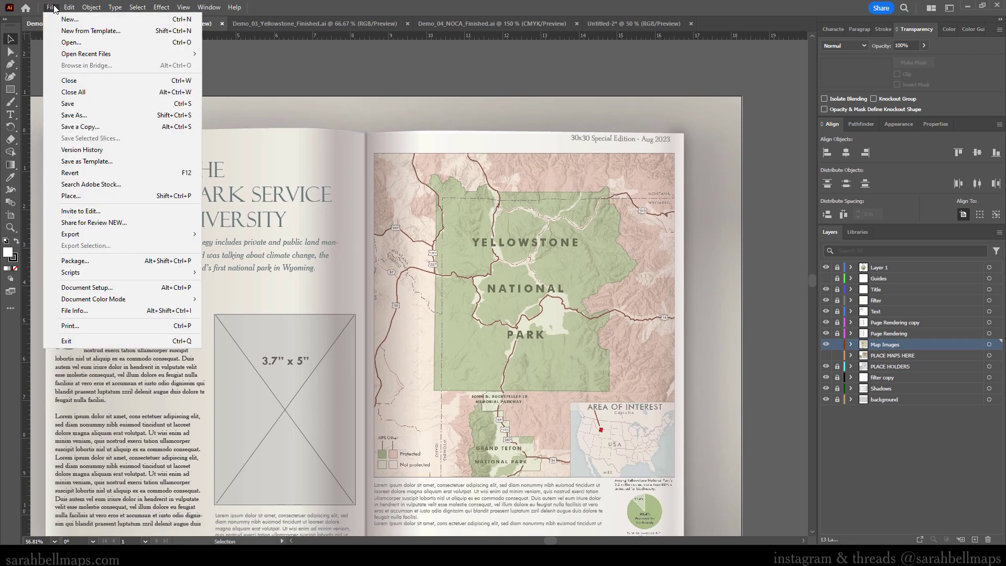
pyautogui.click(68, 196)
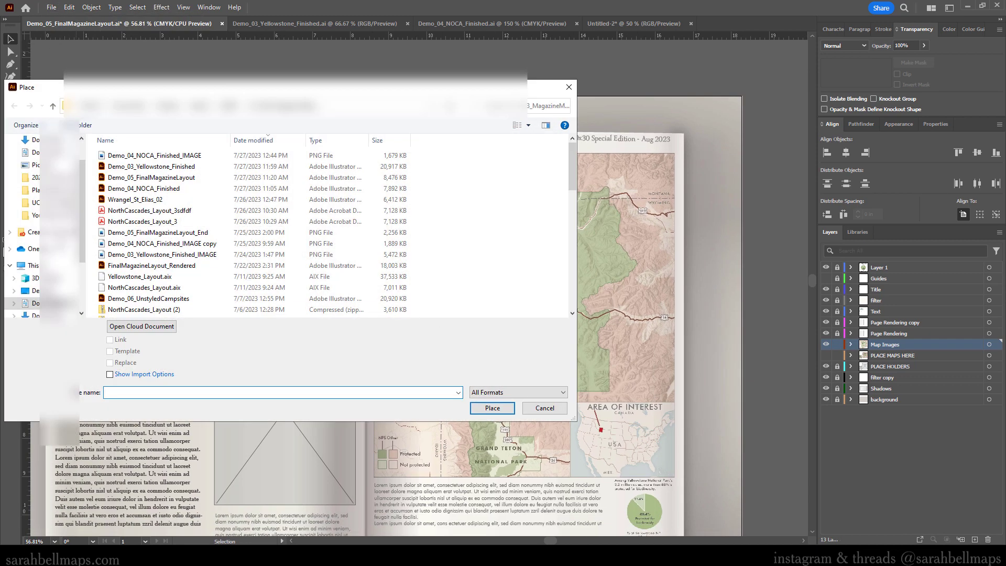
pyautogui.click(135, 157)
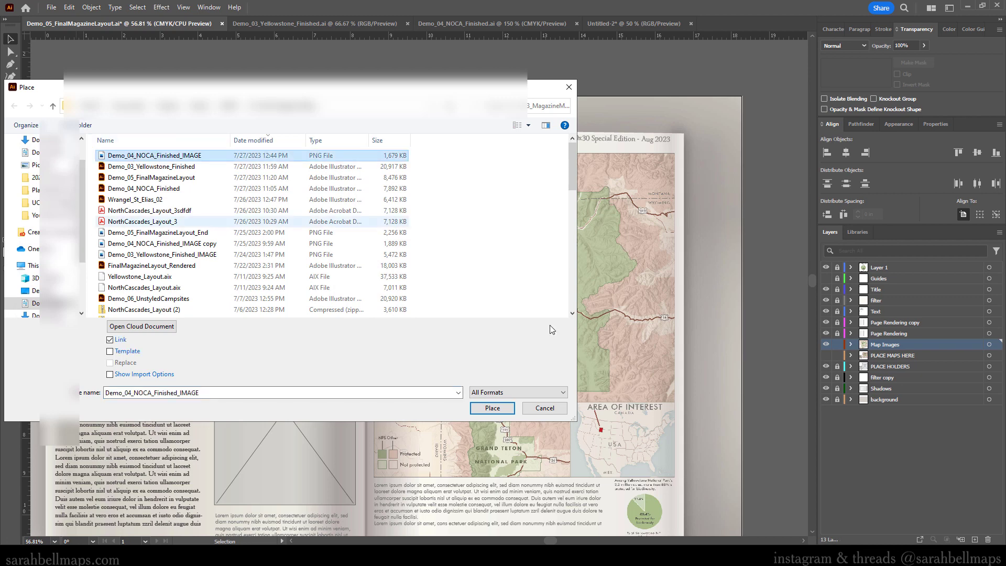
pyautogui.click(493, 408)
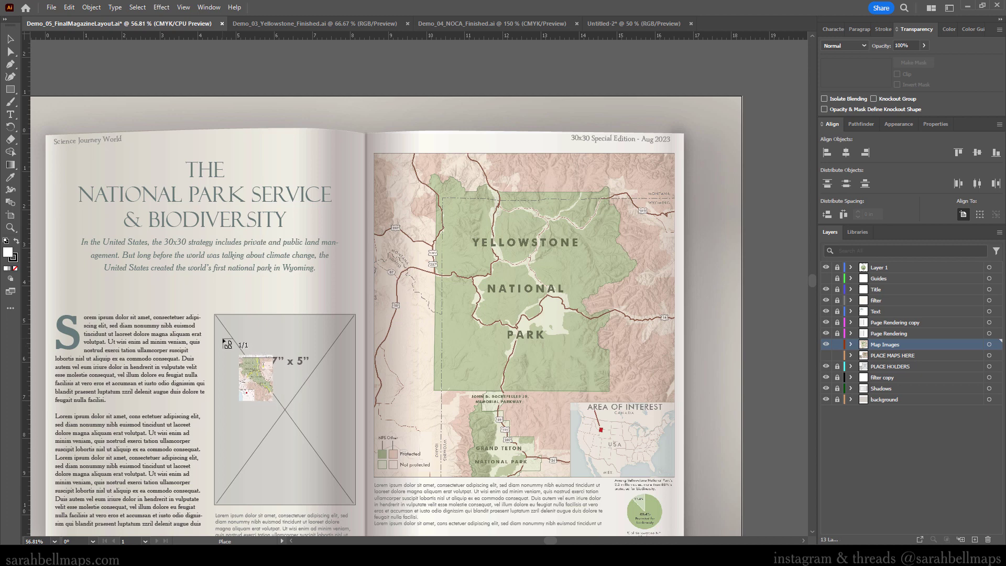
# View the North Cascades PNG in Photoshop, return to Illustrator, and place the loaded image at the 3.7" x 5" placeholder's upper-left corner
pyautogui.press('Escape')
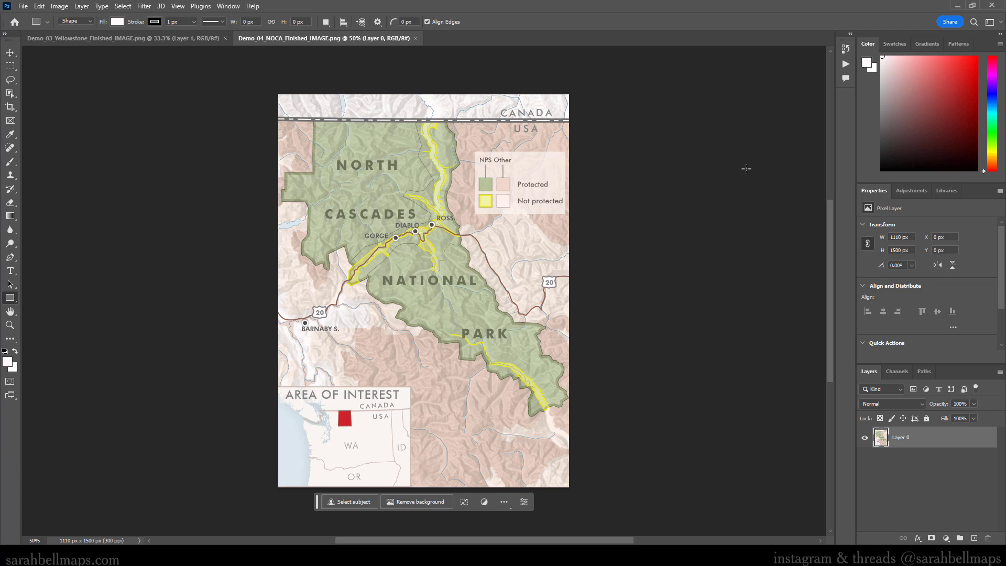
pyautogui.click(958, 5)
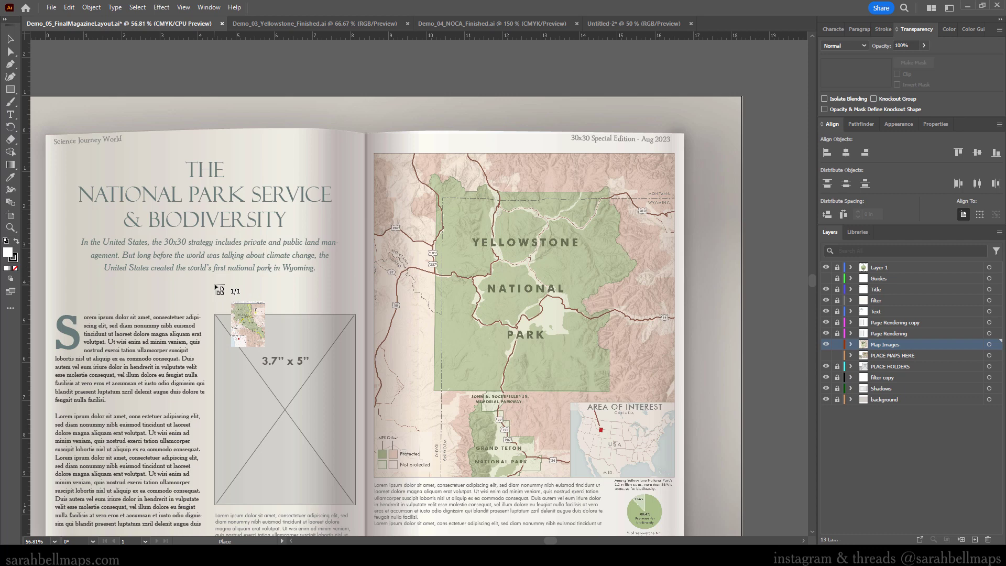
pyautogui.hotkey('ctrl', '+')
pyautogui.hotkey('ctrl', '+')
pyautogui.hotkey('ctrl', '+')
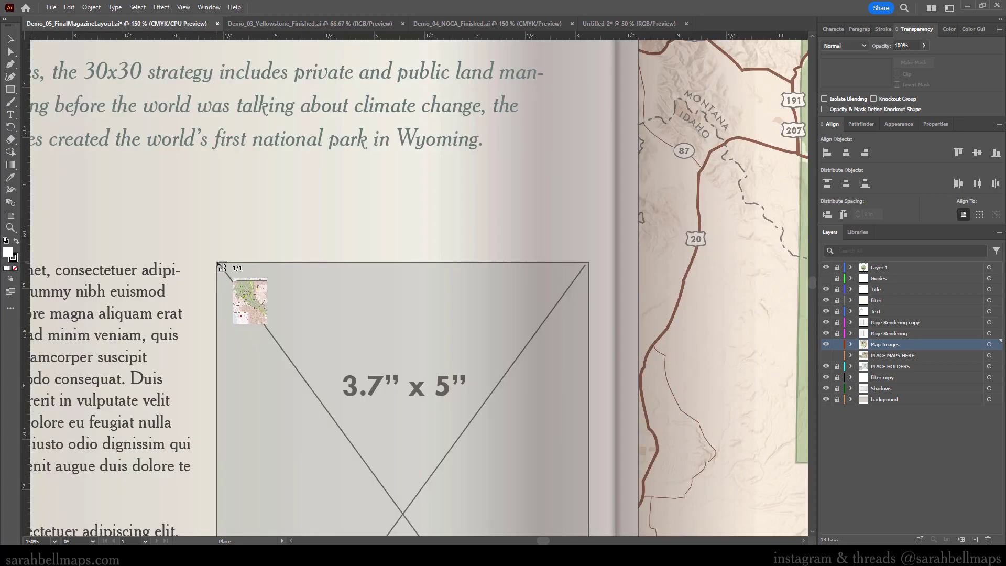
pyautogui.click(218, 264)
pyautogui.hotkey('ctrl', '0')
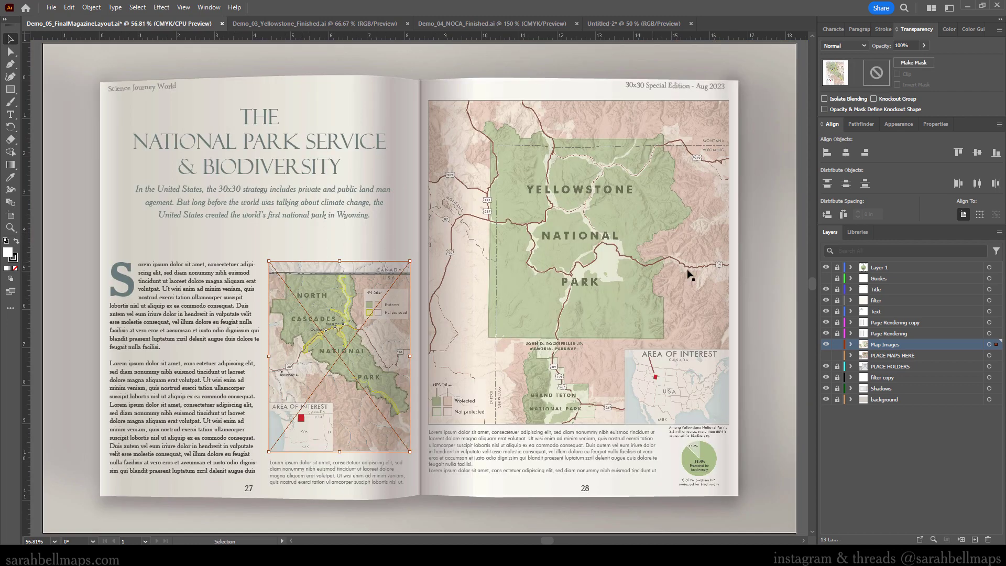
# Hide the PLACE HOLDERS layer behind the map images and deselect the North Cascades PNG
pyautogui.click(827, 366)
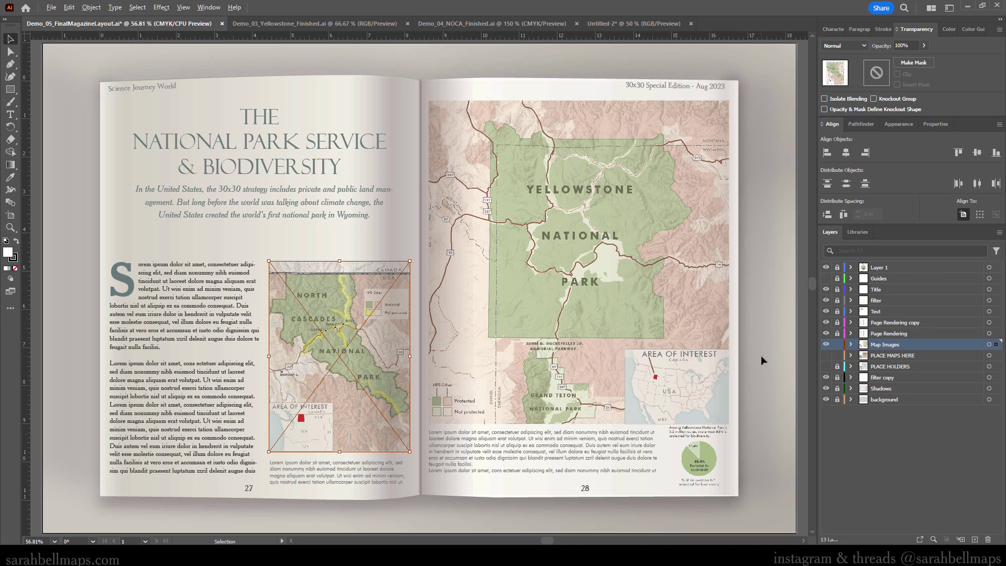
pyautogui.click(774, 322)
pyautogui.hotkey('ctrl', '-')
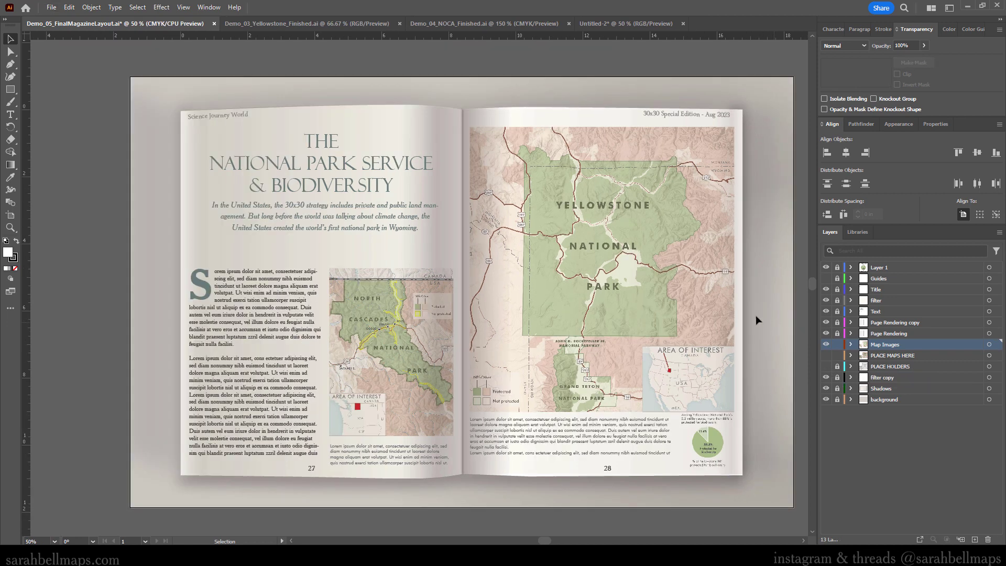
pyautogui.moveTo(756, 316); pyautogui.dragTo(619, 307)
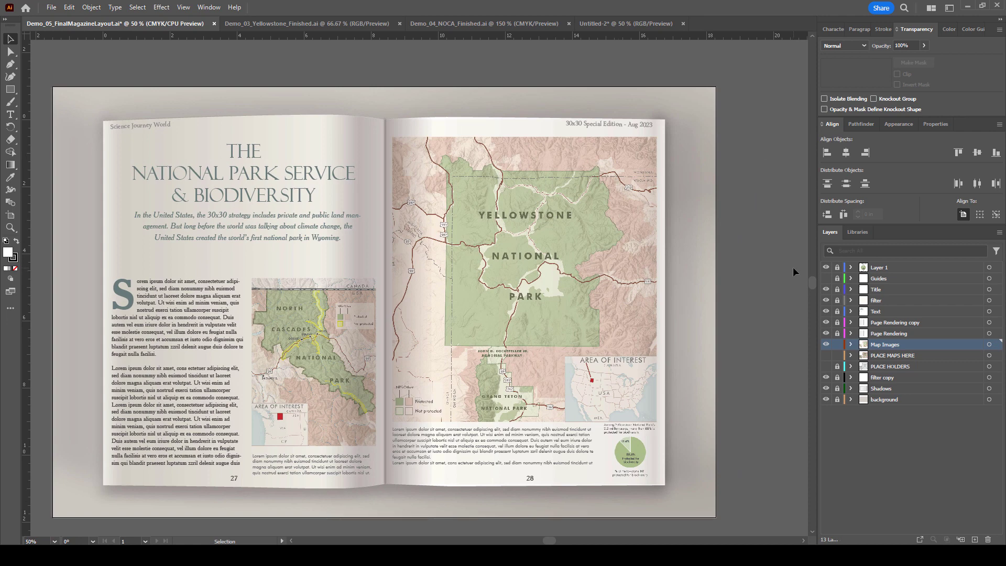